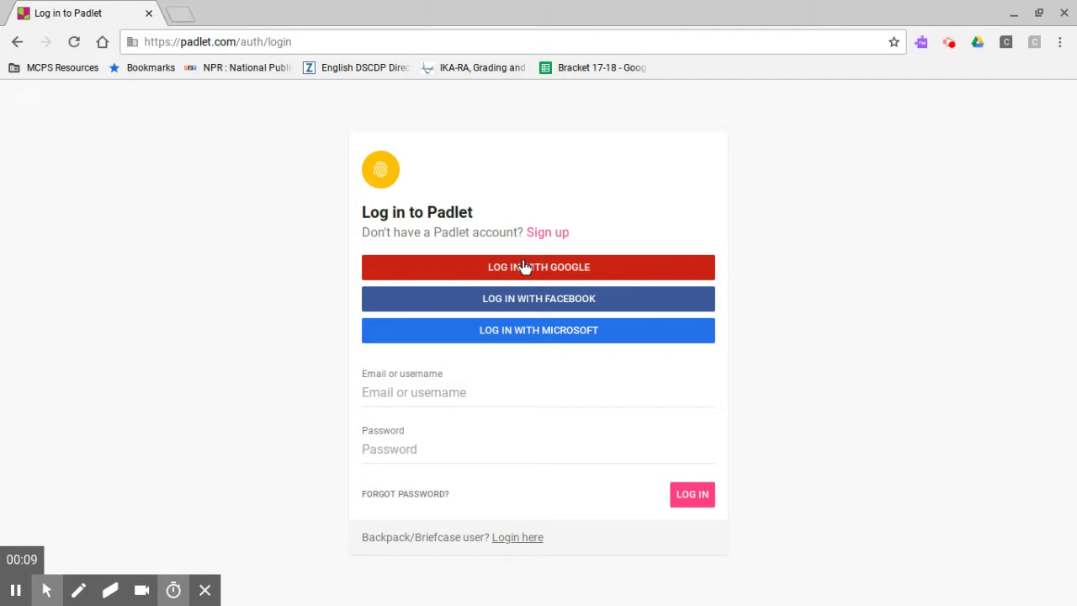
Log in to Padlet with the existing Google account.
{"action": "left_click", "coordinate": [523, 267]}
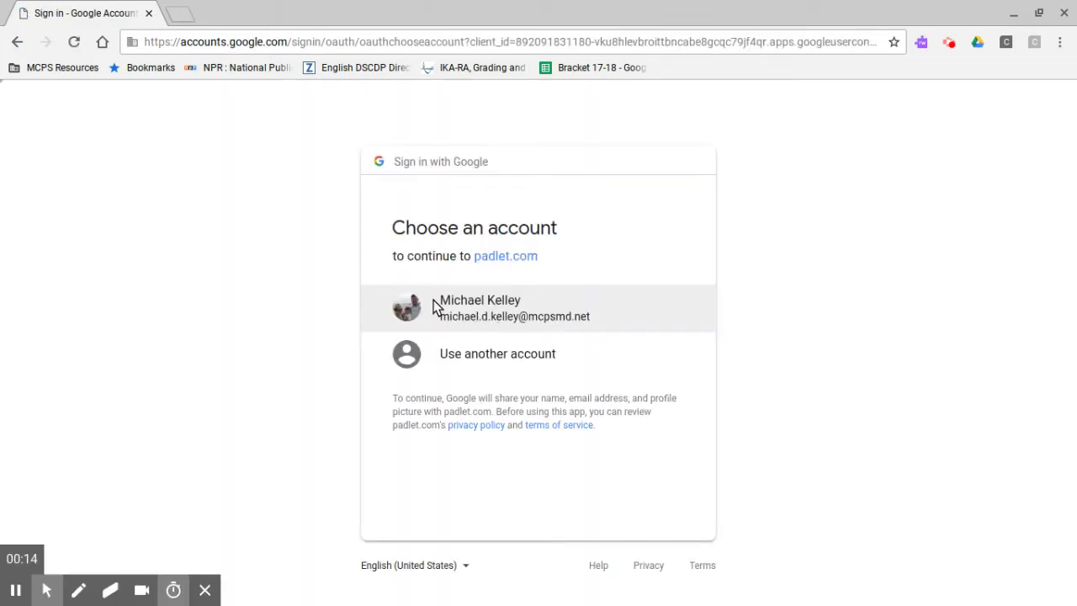
{"action": "left_click", "coordinate": [451, 306]}
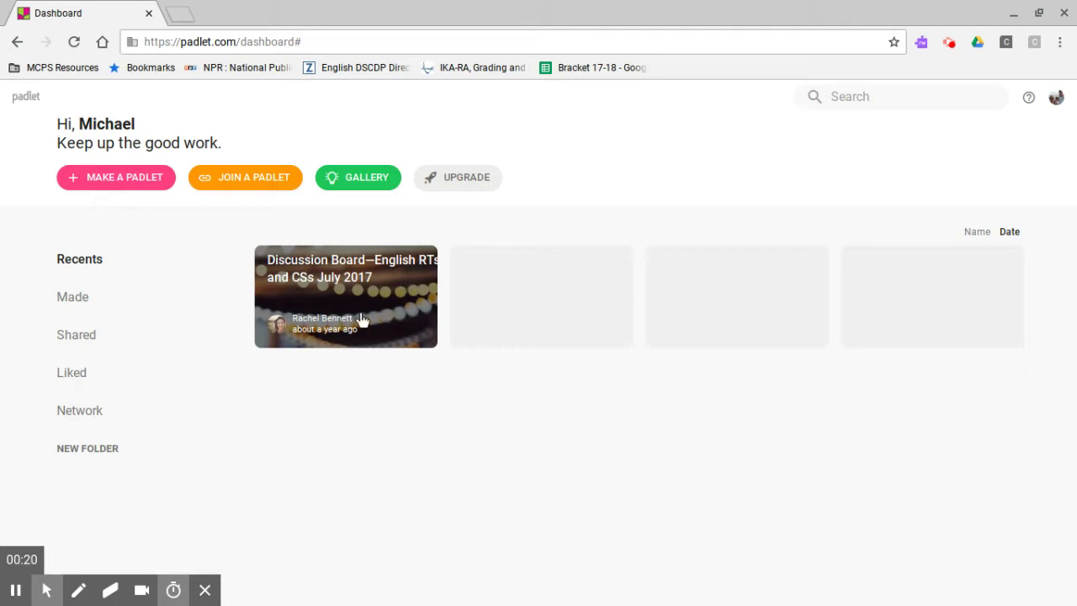
Make a new padlet from the blank Shelf layout.
{"action": "left_click", "coordinate": [123, 185]}
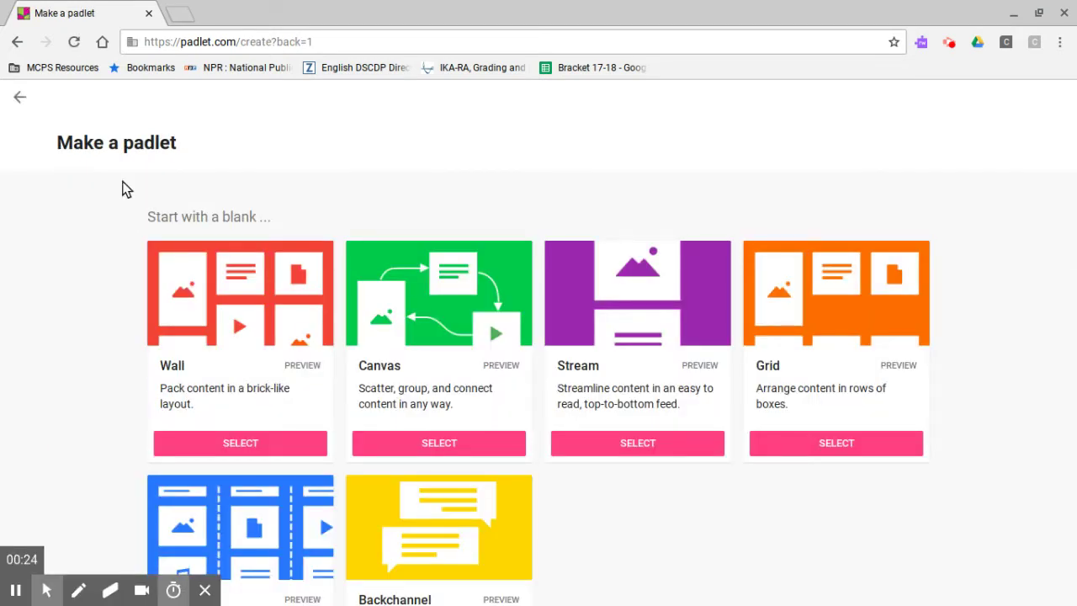
{"action": "scroll", "coordinate": [587, 238], "scroll_direction": "down", "scroll_amount": 2}
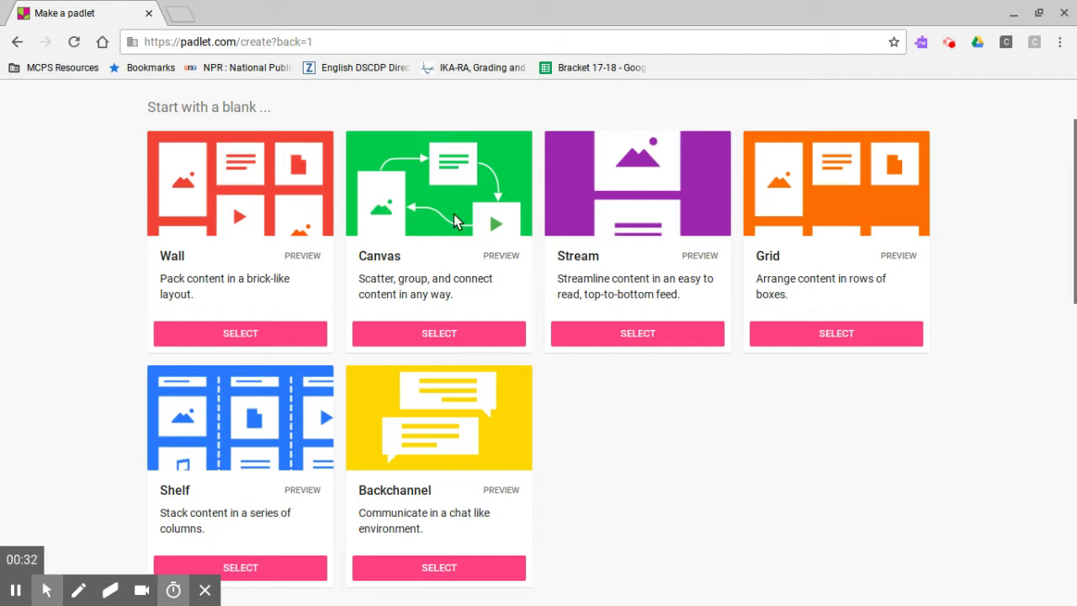
{"action": "scroll", "coordinate": [317, 352], "scroll_direction": "down", "scroll_amount": 1}
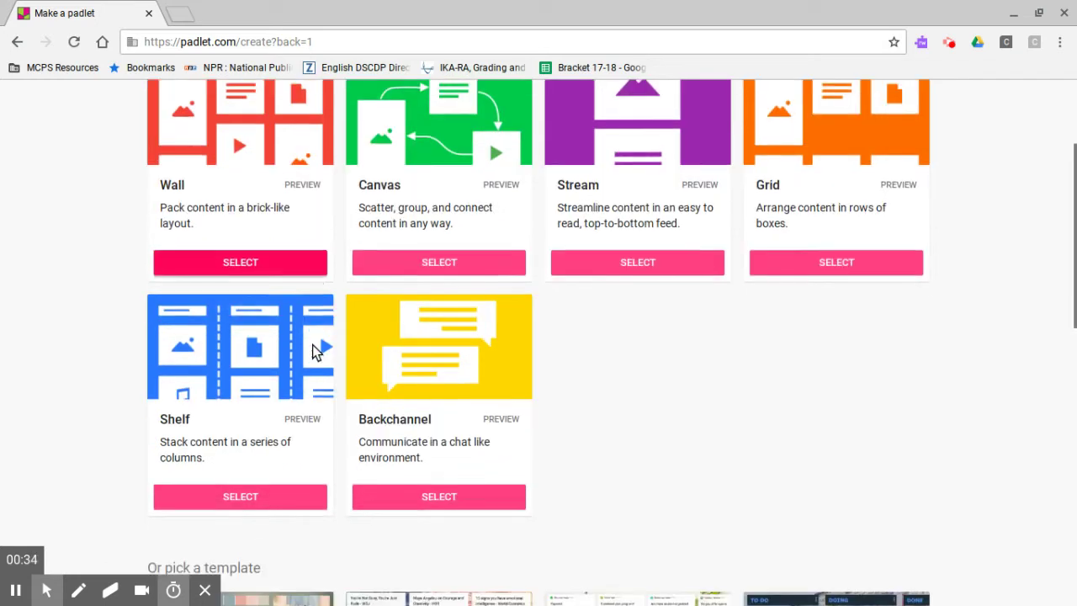
{"action": "left_click", "coordinate": [241, 498]}
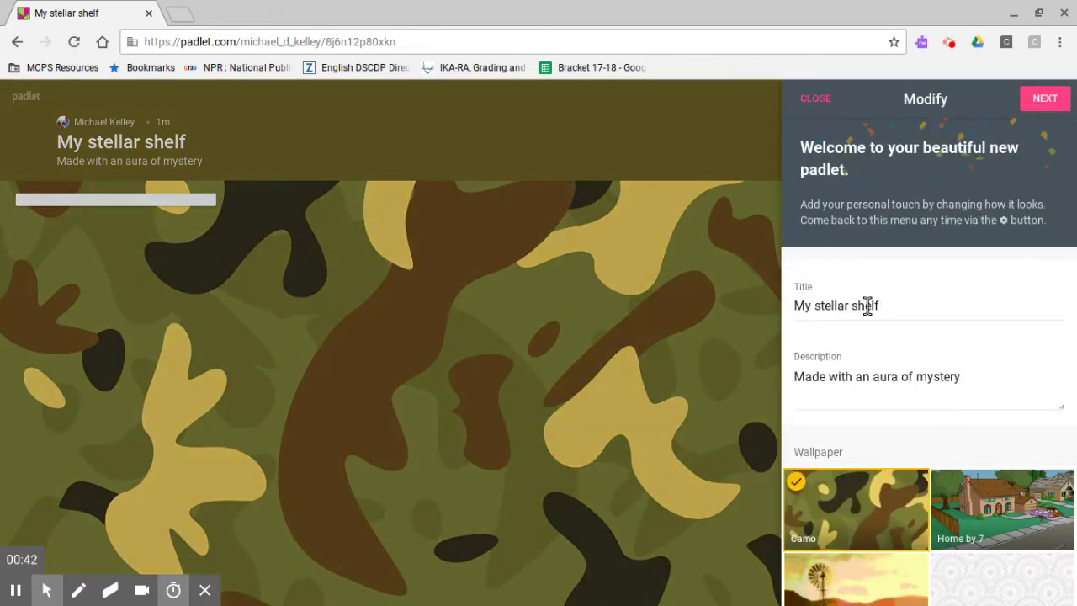
Enable Attribution and the Profanity filter in the new padlet's posting settings.
{"action": "scroll", "coordinate": [869, 384], "scroll_direction": "down", "scroll_amount": 2}
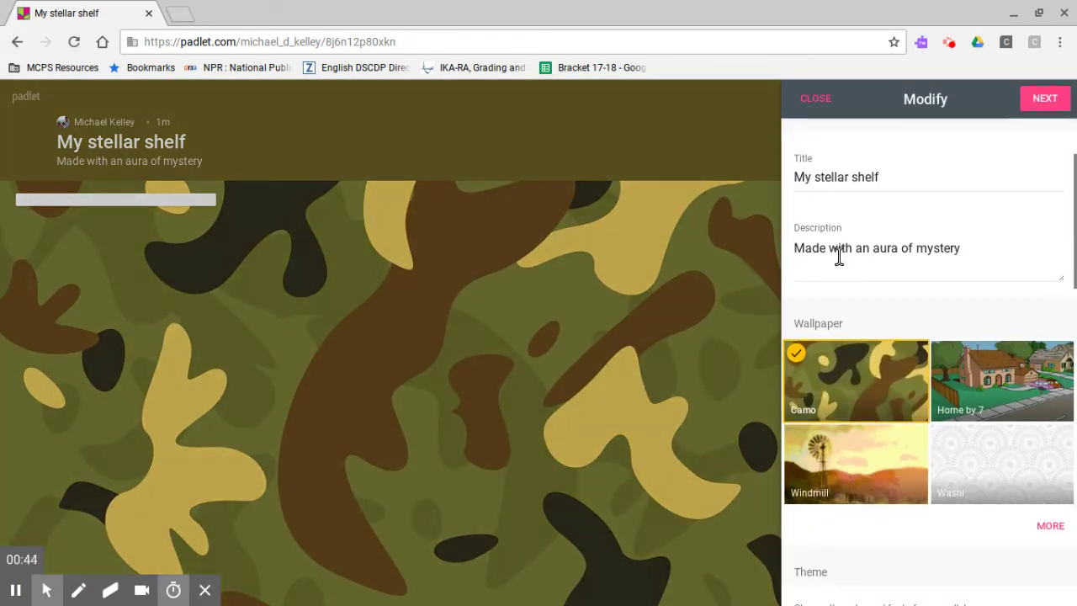
{"action": "scroll", "coordinate": [887, 249], "scroll_direction": "down", "scroll_amount": 3}
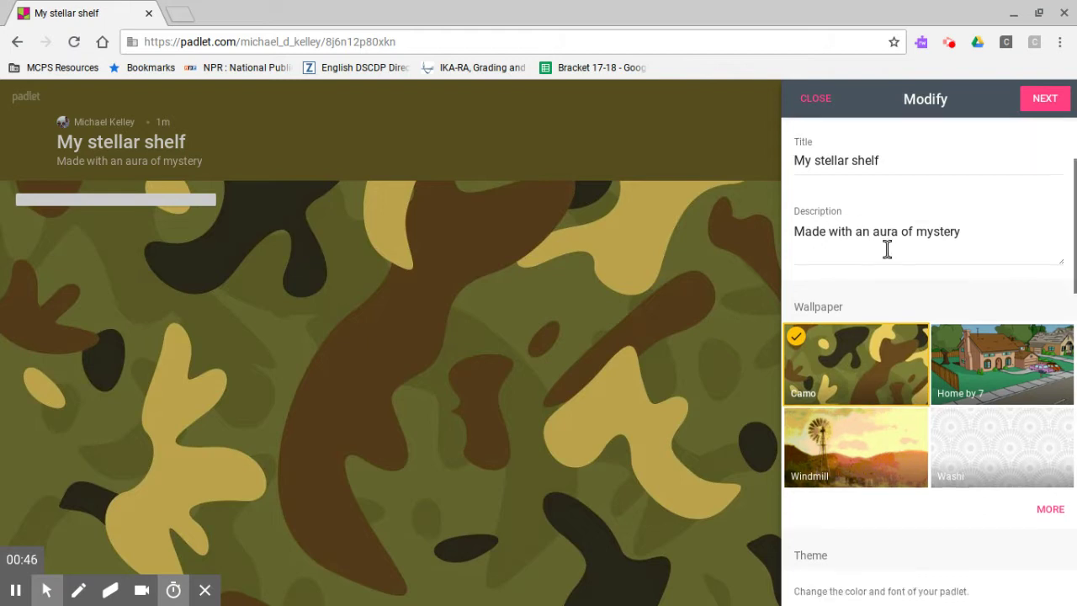
{"action": "scroll", "coordinate": [886, 249], "scroll_direction": "down", "scroll_amount": 1}
{"action": "scroll", "coordinate": [903, 325], "scroll_direction": "down", "scroll_amount": 5}
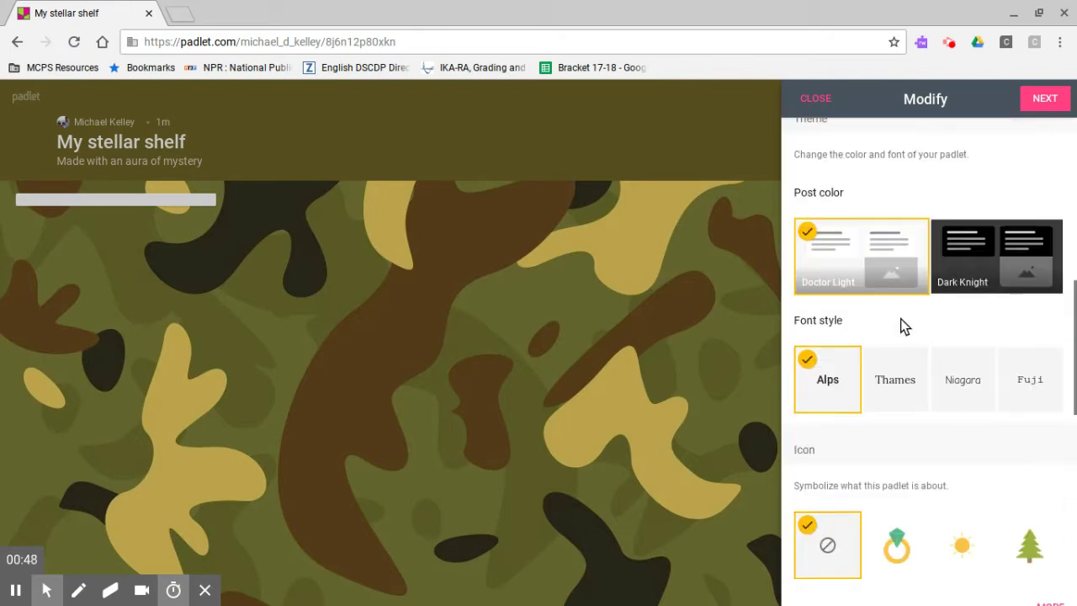
{"action": "scroll", "coordinate": [903, 325], "scroll_direction": "down", "scroll_amount": 6}
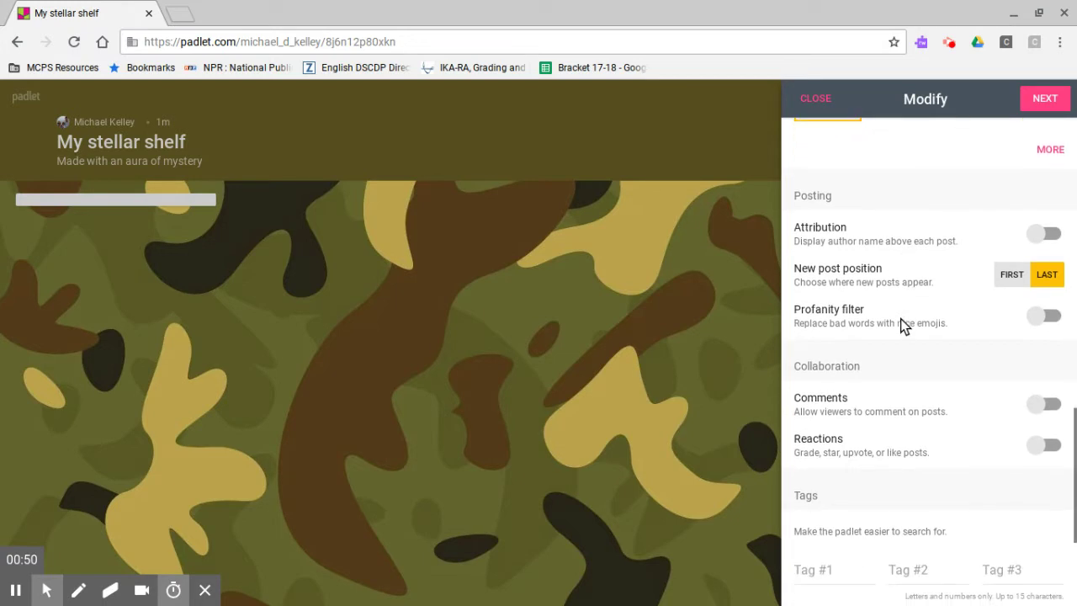
{"action": "left_click", "coordinate": [1043, 233]}
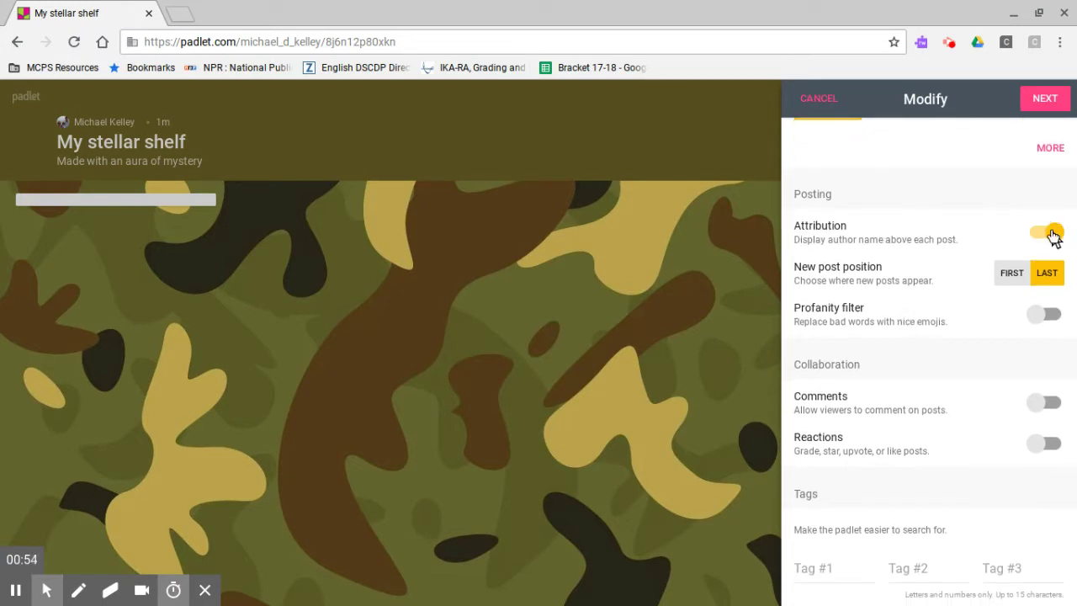
{"action": "left_click", "coordinate": [1053, 235]}
{"action": "left_click", "coordinate": [1038, 235]}
{"action": "left_click", "coordinate": [1035, 319]}
Enable Comments and Reactions of the Like type, and continue to the privacy settings.
{"action": "scroll", "coordinate": [1012, 357], "scroll_direction": "down", "scroll_amount": 1}
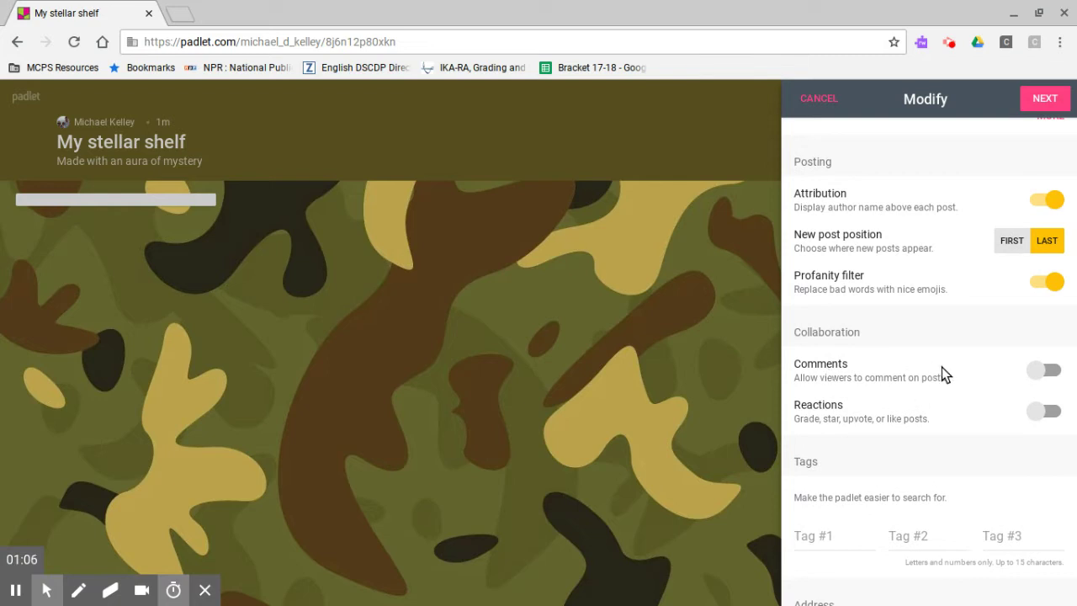
{"action": "left_click", "coordinate": [1037, 372]}
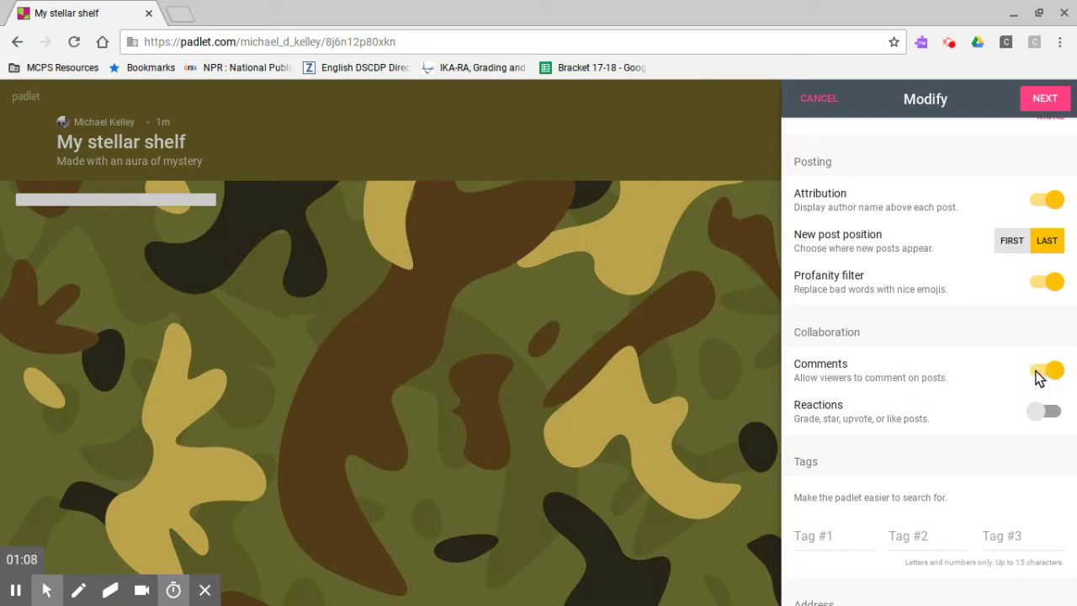
{"action": "left_click", "coordinate": [1035, 412]}
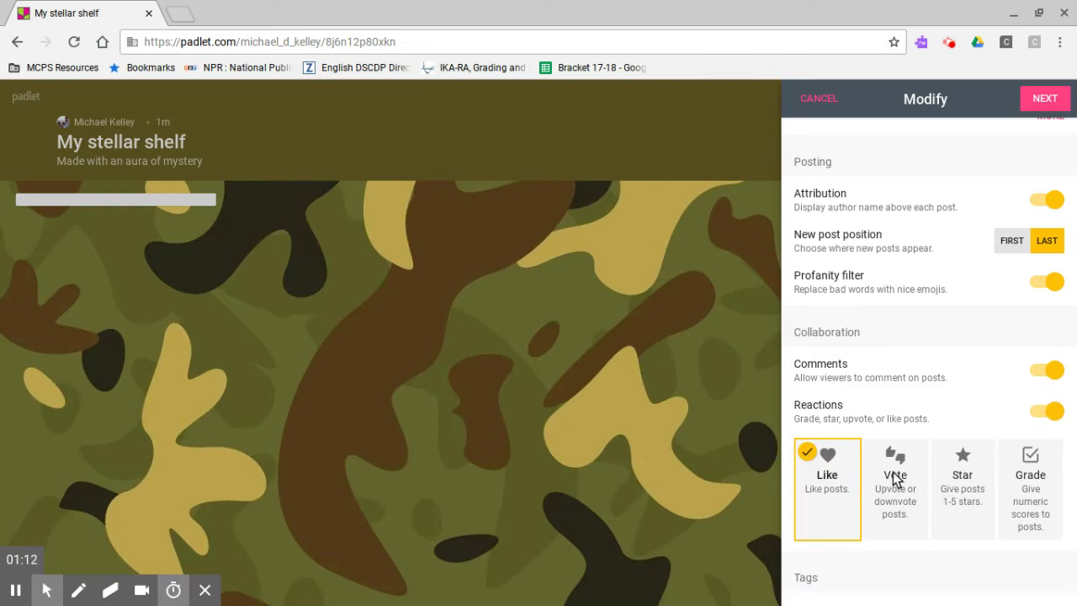
{"action": "scroll", "coordinate": [845, 429], "scroll_direction": "down", "scroll_amount": 3}
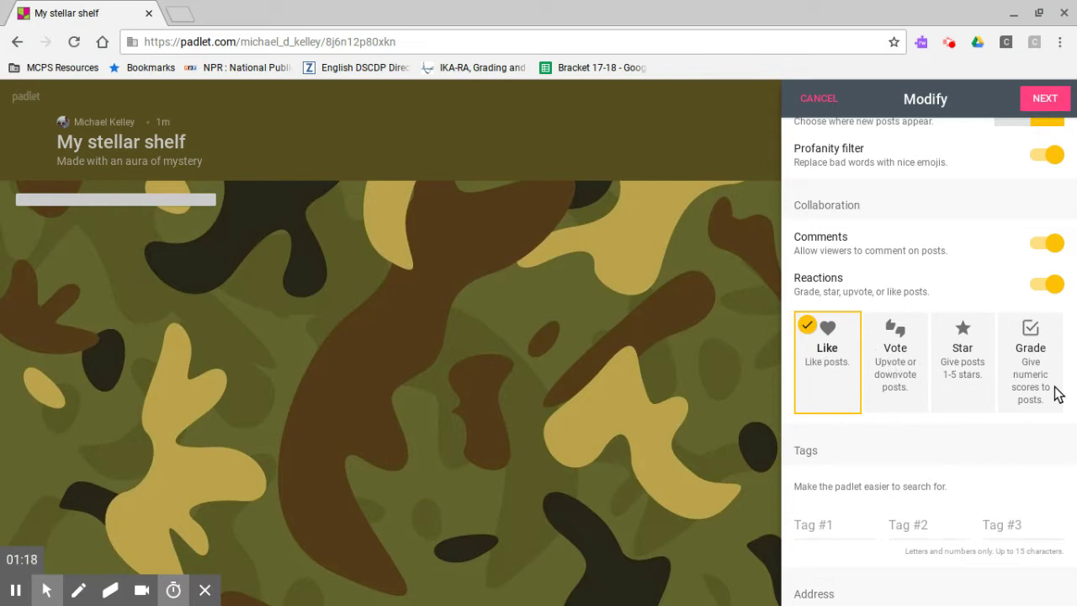
{"action": "scroll", "coordinate": [955, 352], "scroll_direction": "up", "scroll_amount": 10}
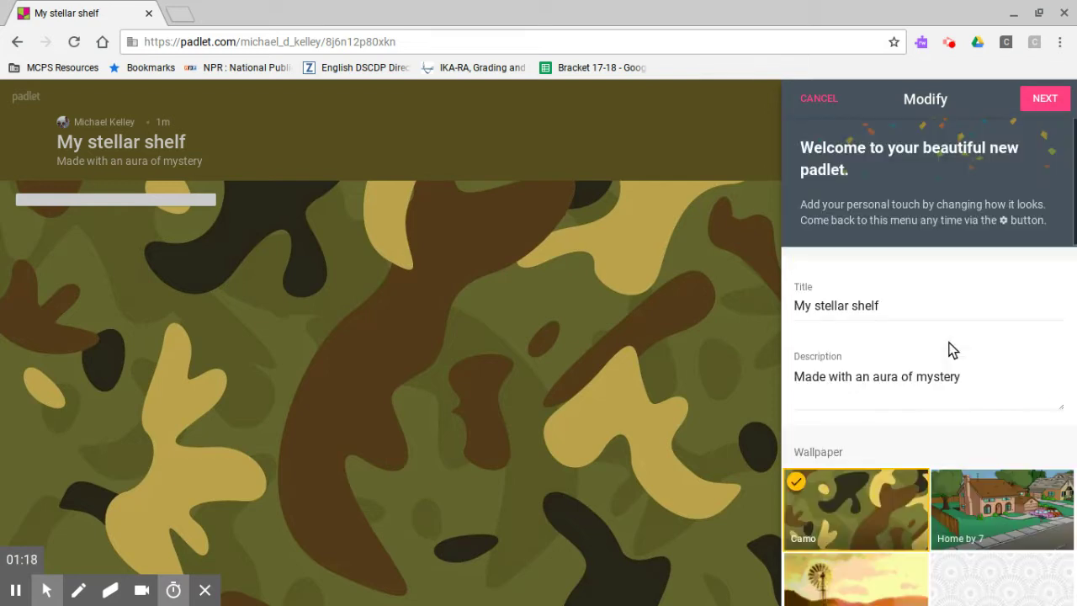
{"action": "left_click", "coordinate": [1028, 105]}
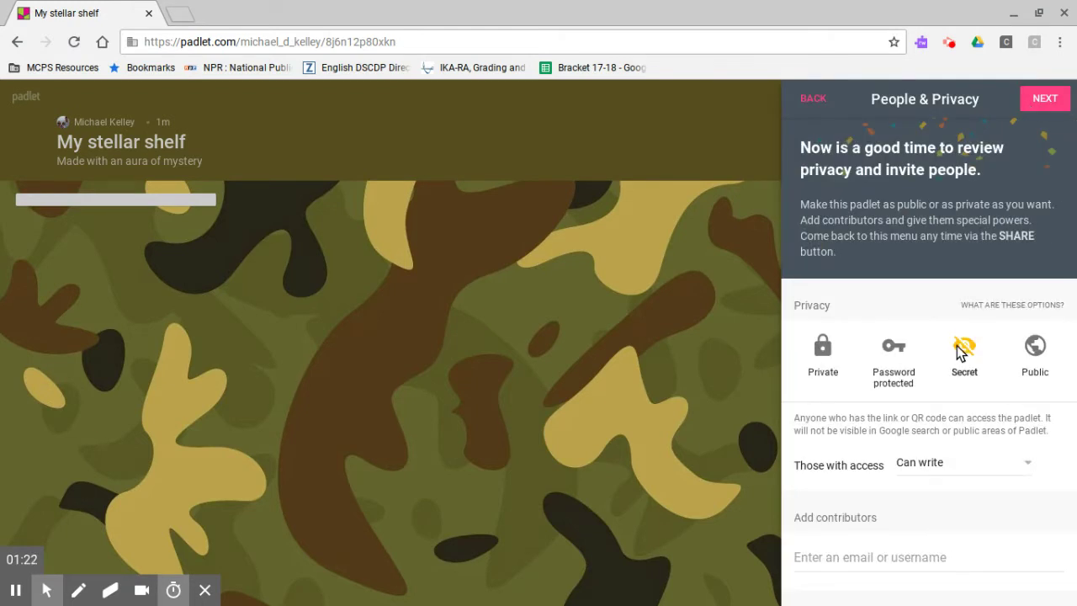
{"action": "left_click", "coordinate": [898, 354]}
{"action": "left_click", "coordinate": [915, 472]}
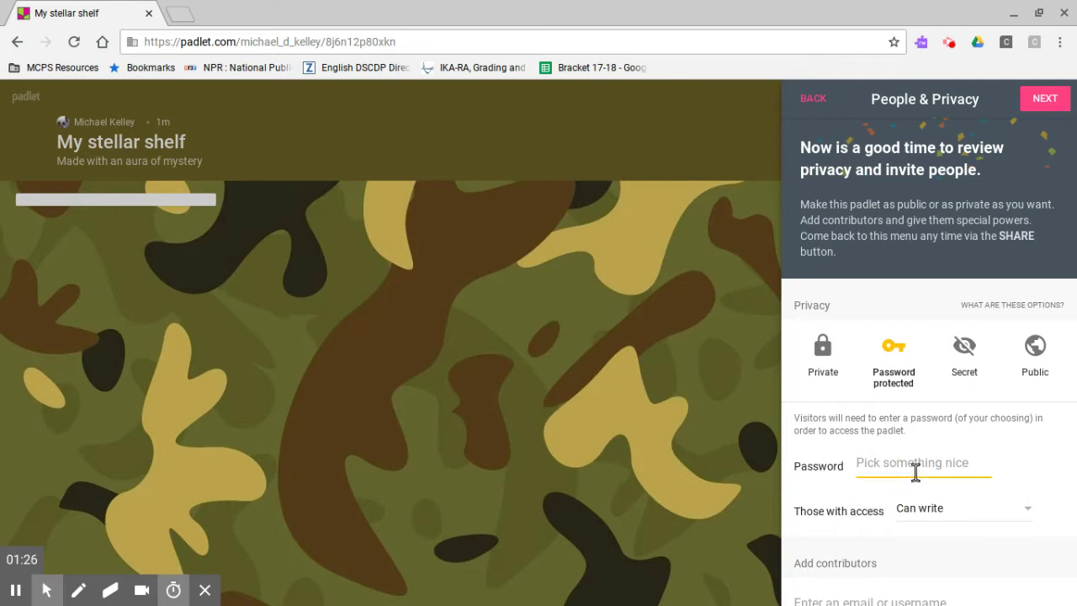
{"action": "left_click", "coordinate": [956, 355]}
Accept Secret privacy with write access for visitors, and finish the setup to start posting.
{"action": "scroll", "coordinate": [957, 355], "scroll_direction": "down", "scroll_amount": 3}
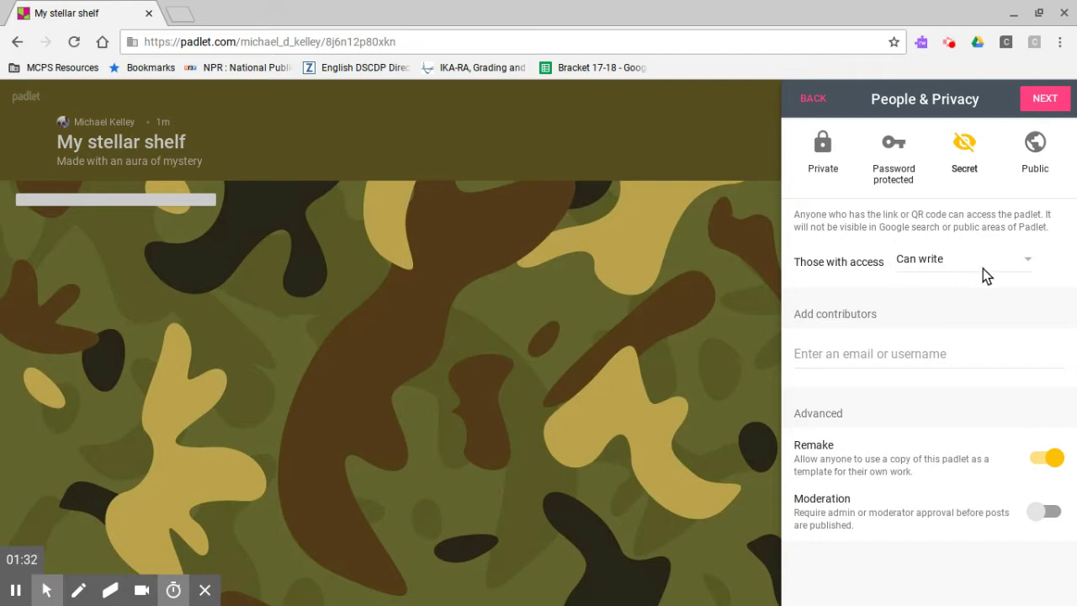
{"action": "left_click", "coordinate": [1044, 98]}
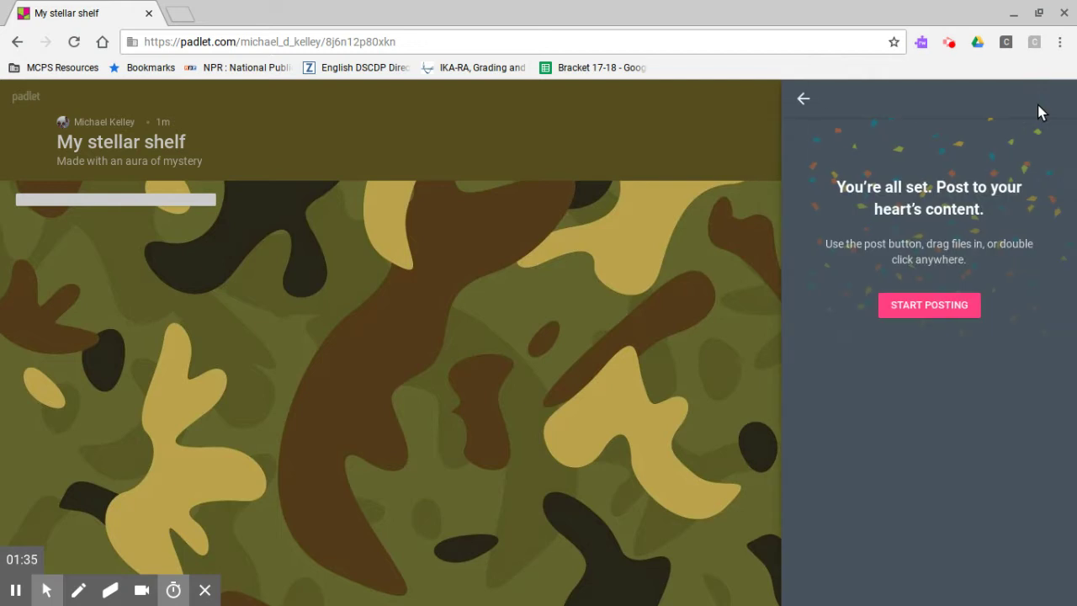
{"action": "left_click", "coordinate": [914, 308]}
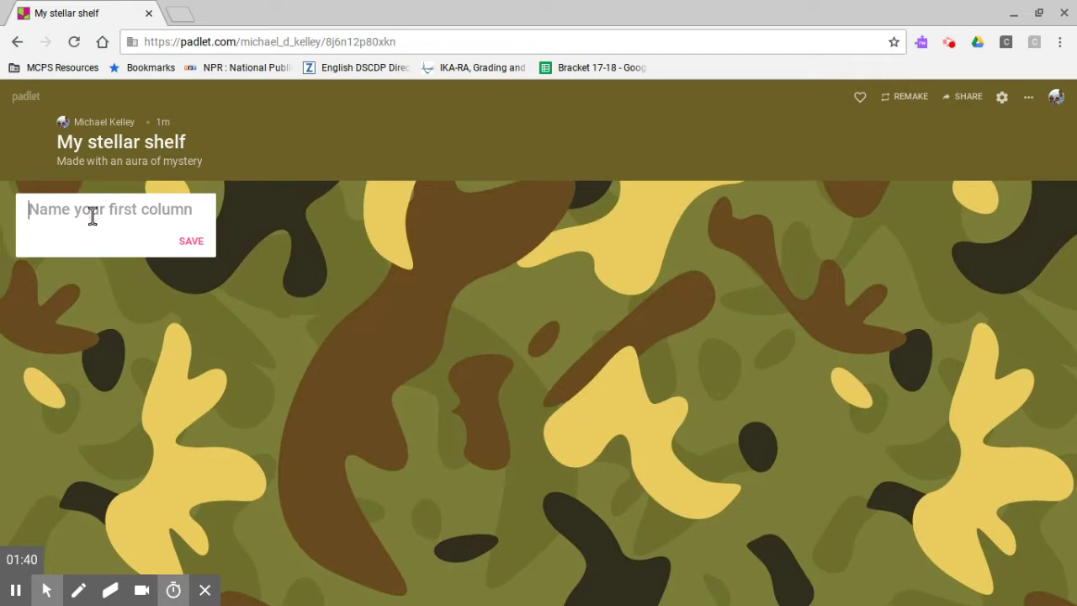
Name the first column "Symbolism" and save it.
{"action": "type", "text": "S"}
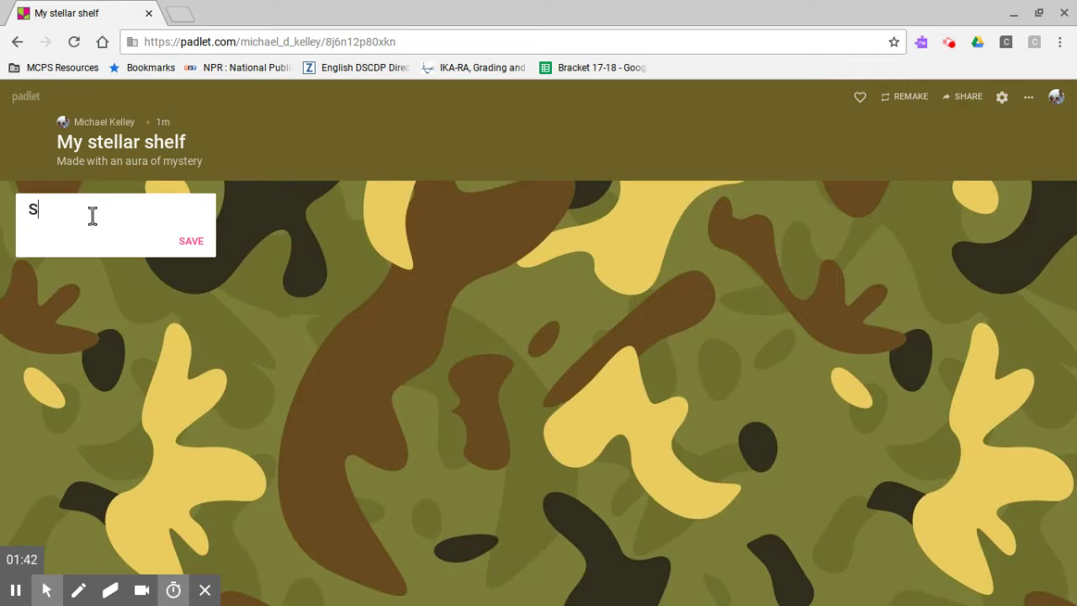
{"action": "type", "text": "ymoolism"}
{"action": "left_click", "coordinate": [201, 244]}
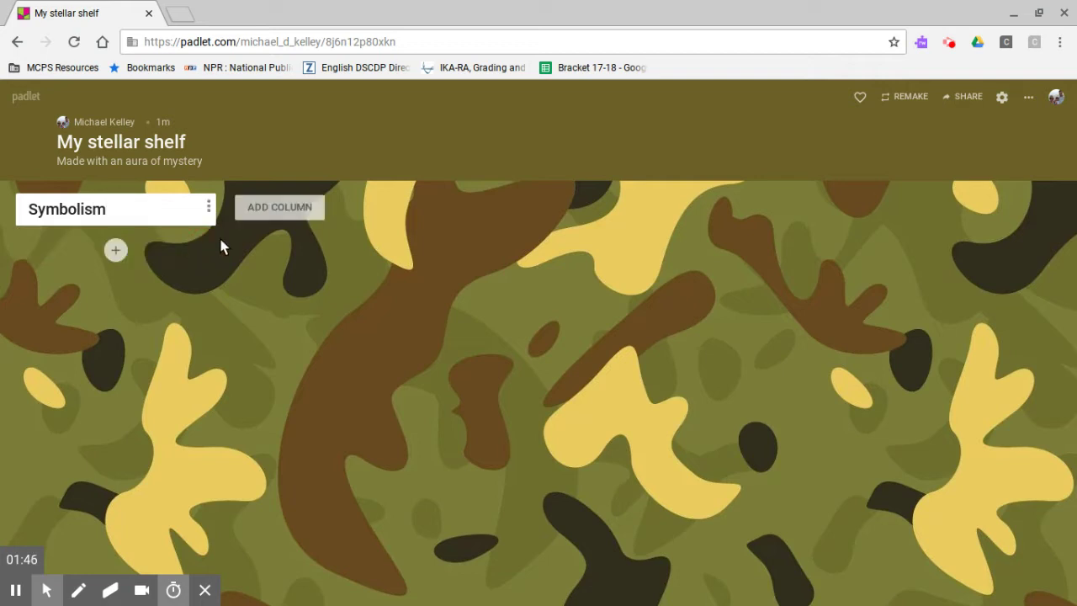
Add a second column named "Characterization".
{"action": "left_click", "coordinate": [263, 218]}
{"action": "type", "text": "Characterization"}
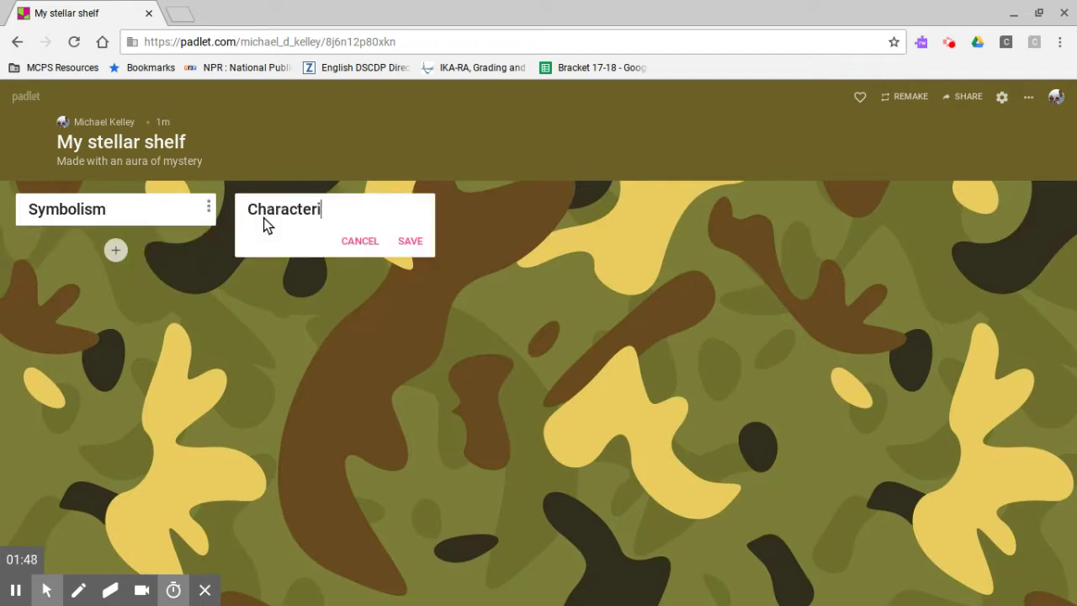
{"action": "left_click", "coordinate": [410, 242]}
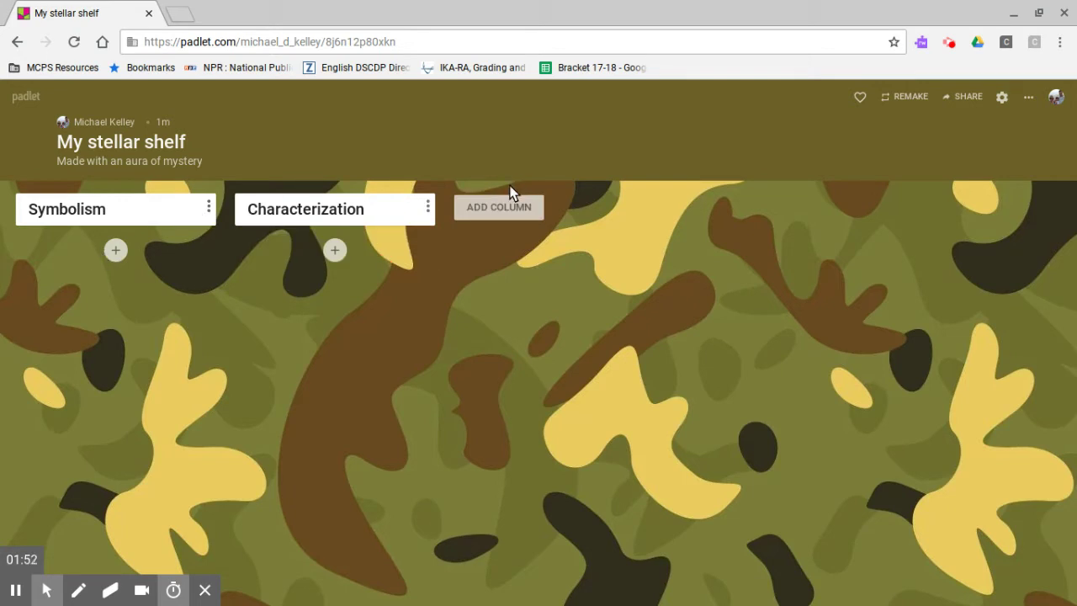
{"action": "left_click", "coordinate": [502, 207]}
{"action": "left_click", "coordinate": [631, 246]}
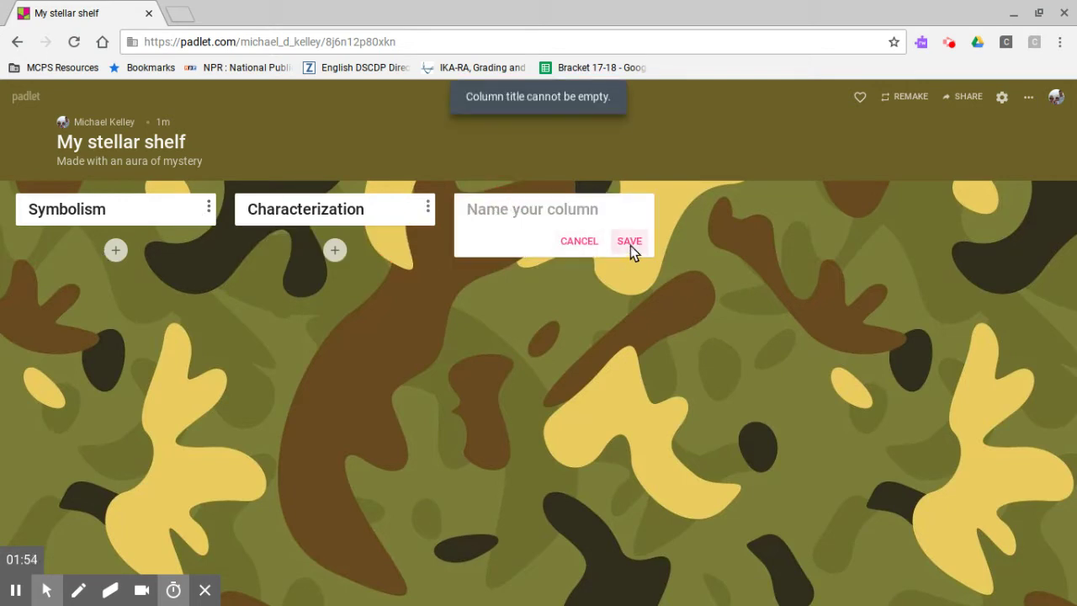
{"action": "left_click", "coordinate": [572, 242]}
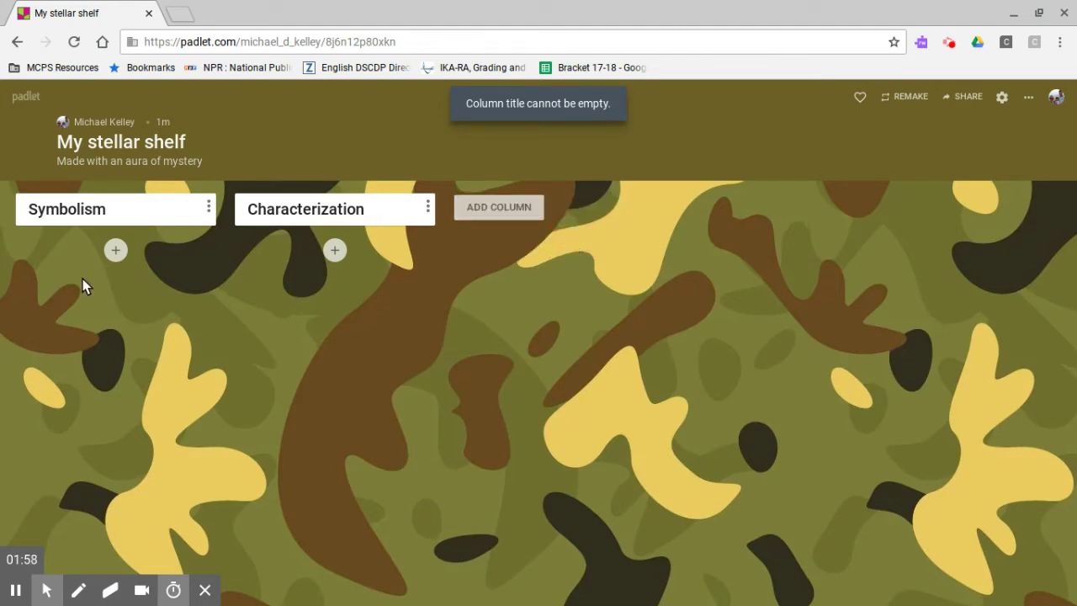
Add a post under Symbolism with the title "Hi" and the body text "alskfjsalkfjslkjfkj".
{"action": "left_click", "coordinate": [113, 250]}
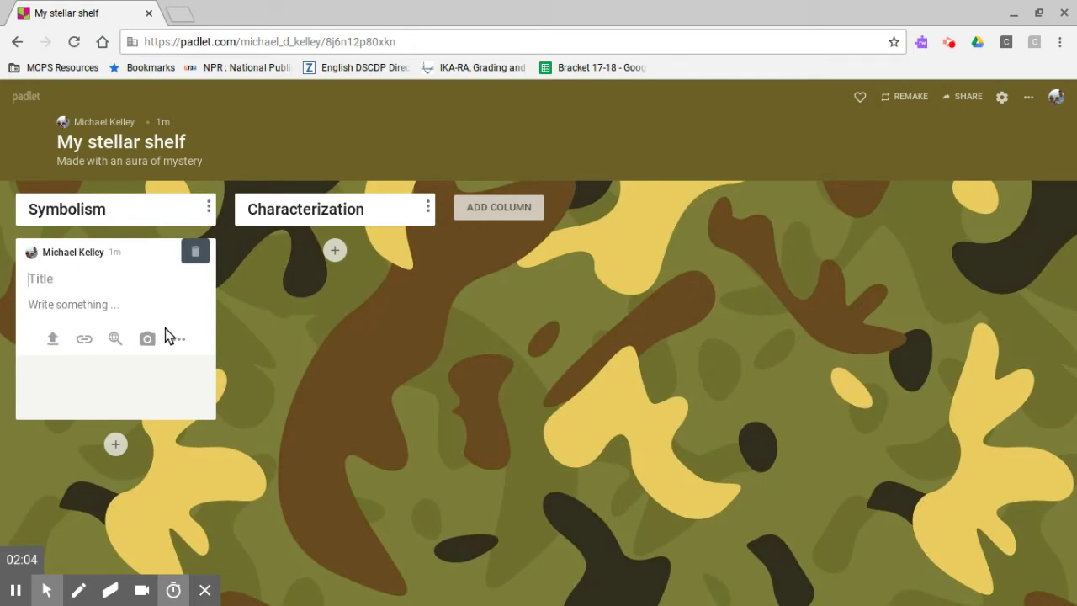
{"action": "type", "text": "Hi"}
{"action": "key", "text": "Return"}
{"action": "type", "text": "alskfjsalkfjslkjfkj"}
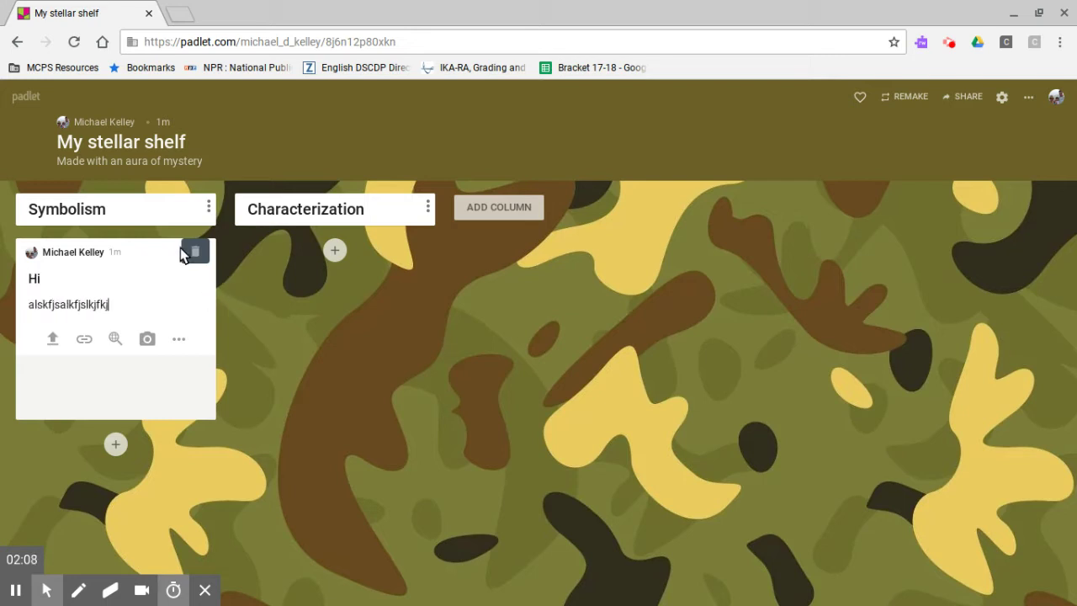
{"action": "left_click", "coordinate": [250, 318]}
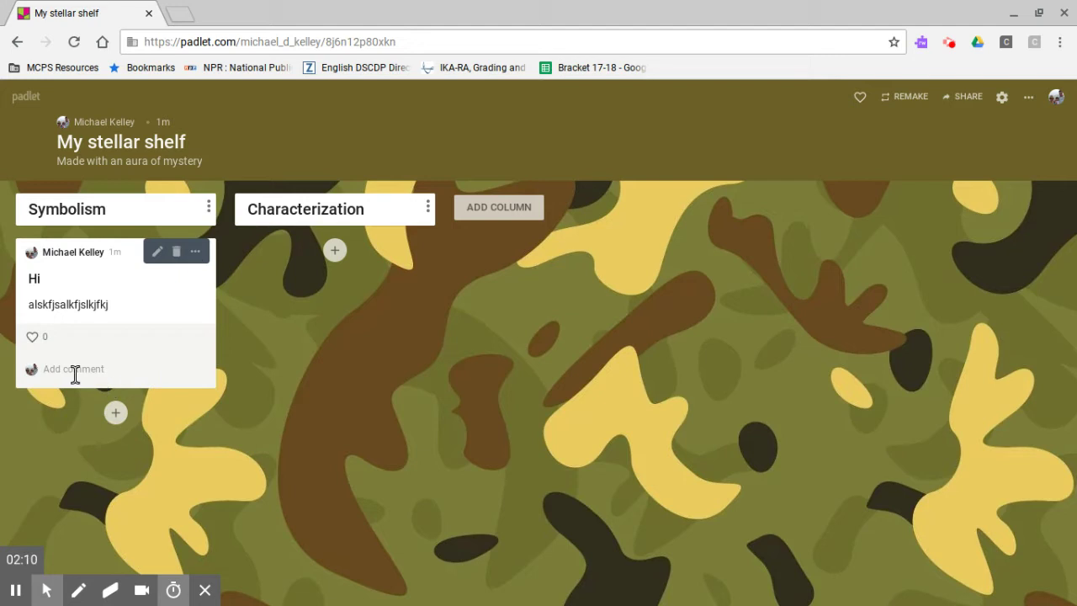
Comment "asflkjasdflkjdsfkljfdlkj" on the "Hi" post and like the post.
{"action": "left_click", "coordinate": [64, 371]}
{"action": "type", "text": "asflkjasdflkjdsfkljfdlkj"}
{"action": "left_click", "coordinate": [198, 368]}
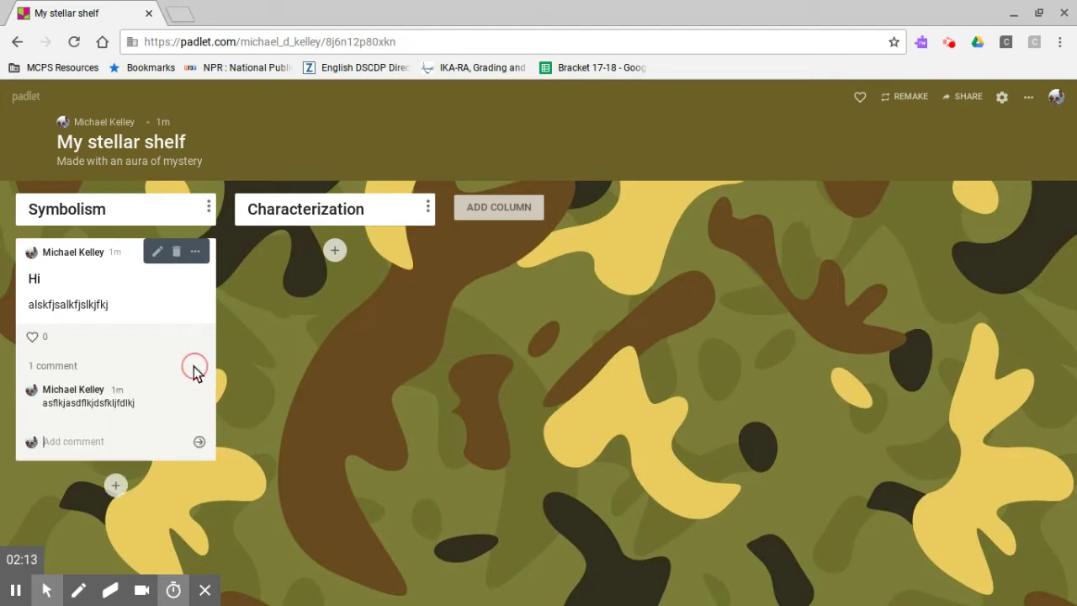
{"action": "left_click", "coordinate": [33, 336]}
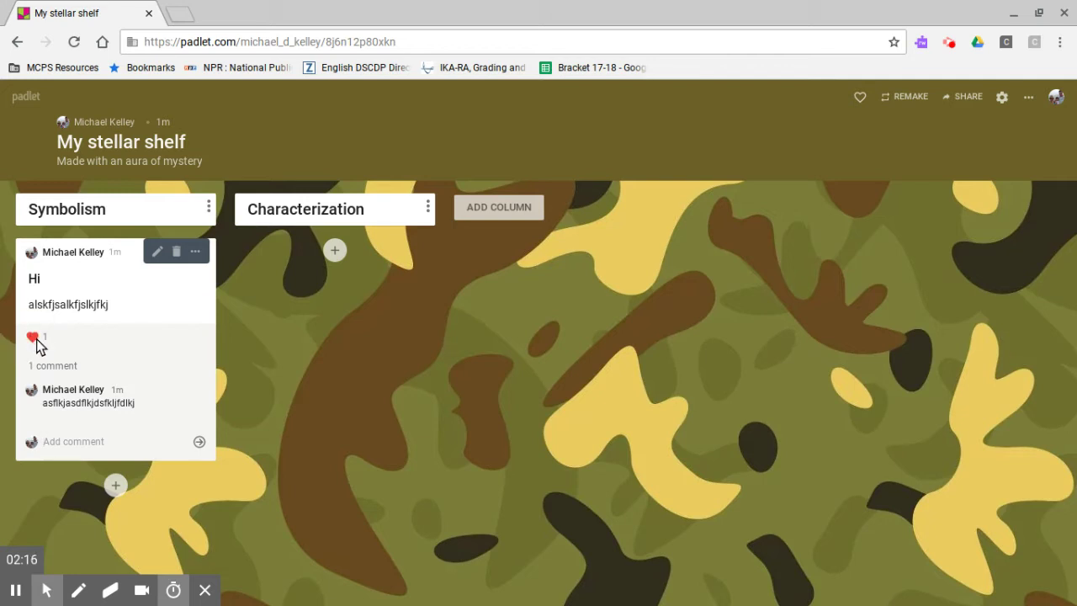
{"action": "left_click", "coordinate": [116, 485]}
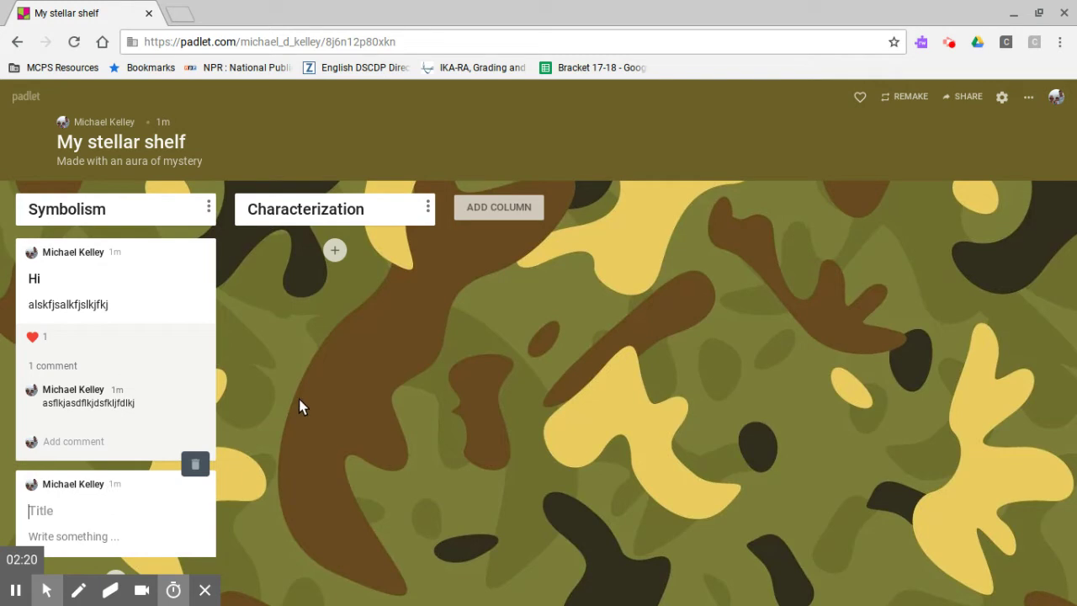
{"action": "left_click", "coordinate": [335, 249]}
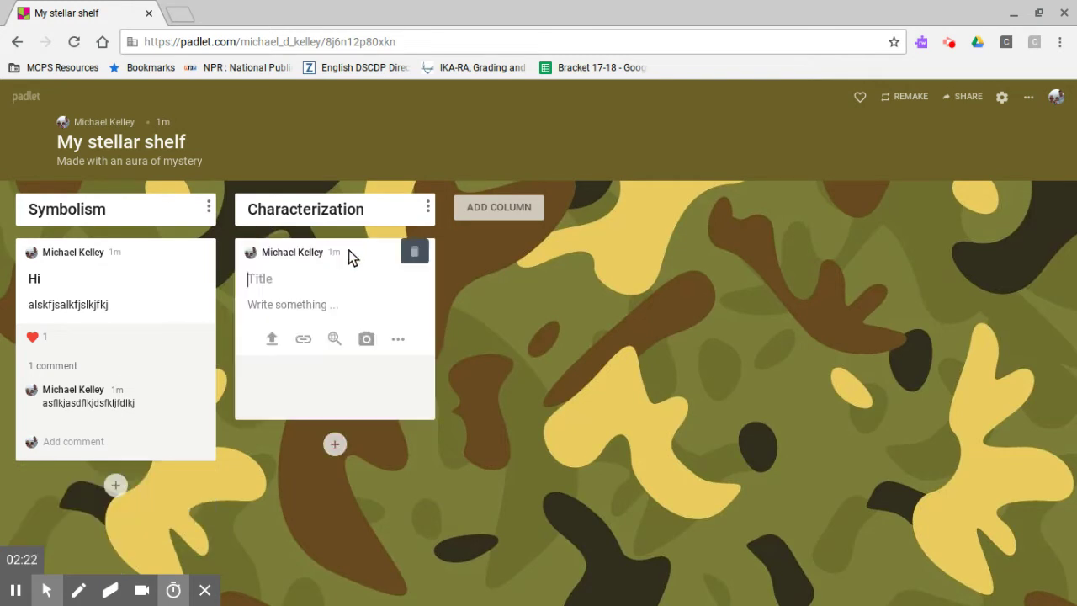
{"action": "left_click", "coordinate": [487, 210]}
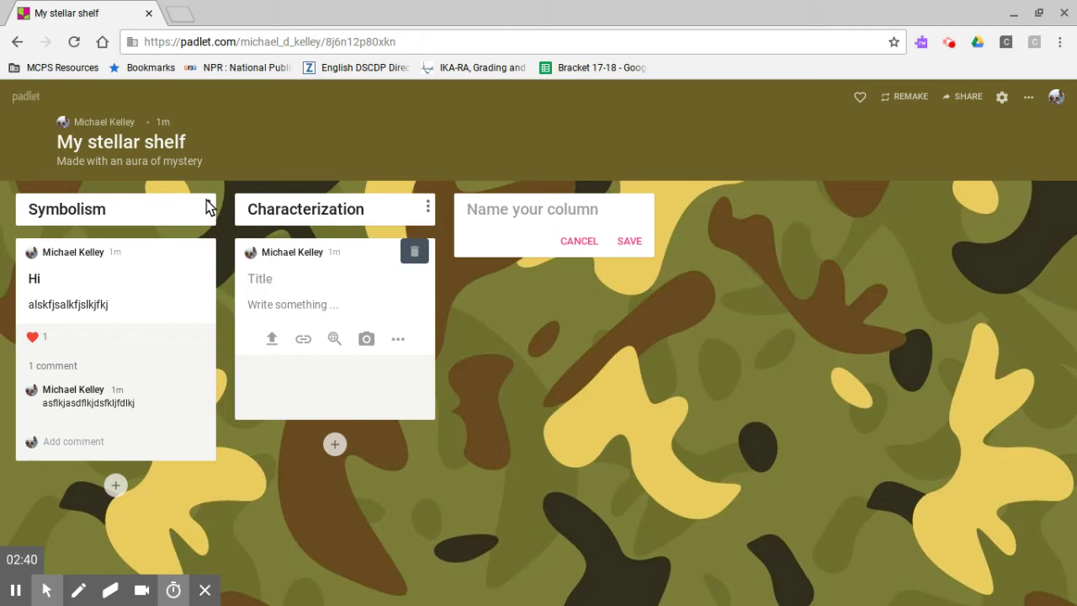
Return to the dashboard and create a new padlet with the blank Canvas layout.
{"action": "left_click", "coordinate": [25, 97]}
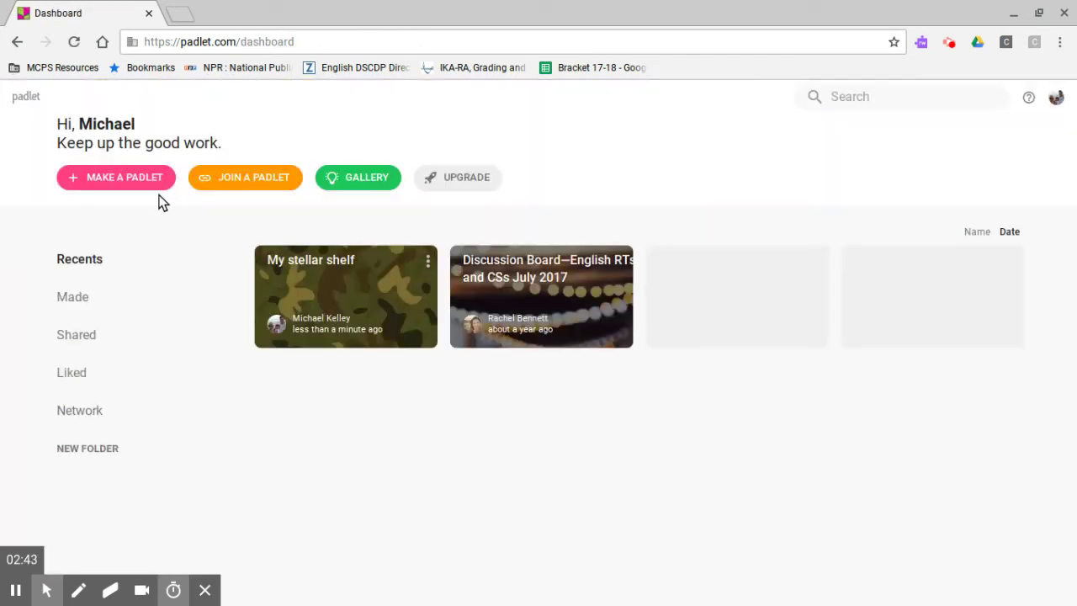
{"action": "left_click", "coordinate": [135, 178]}
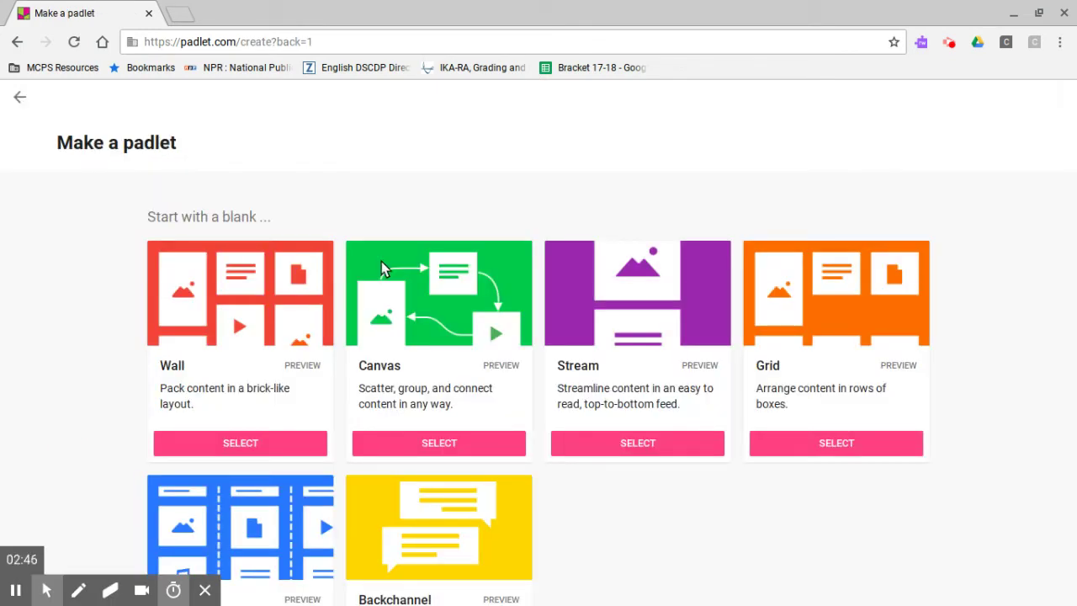
{"action": "left_click", "coordinate": [452, 446]}
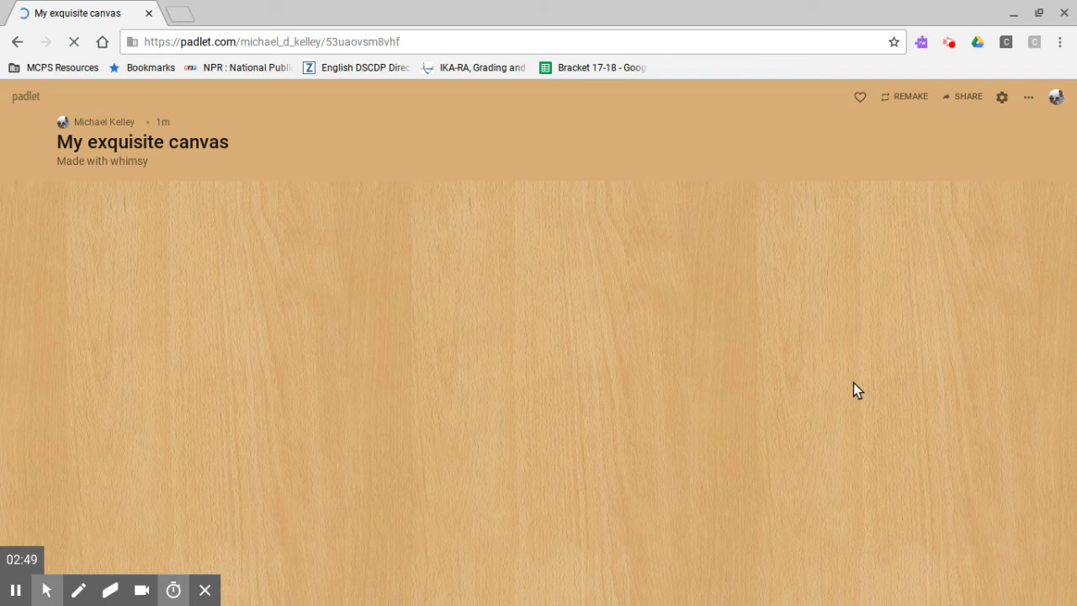
Turn on reactions of type Vote for the canvas, keep the default privacy settings and finish the setup to start posting.
{"action": "scroll", "coordinate": [901, 283], "scroll_direction": "down", "scroll_amount": 8}
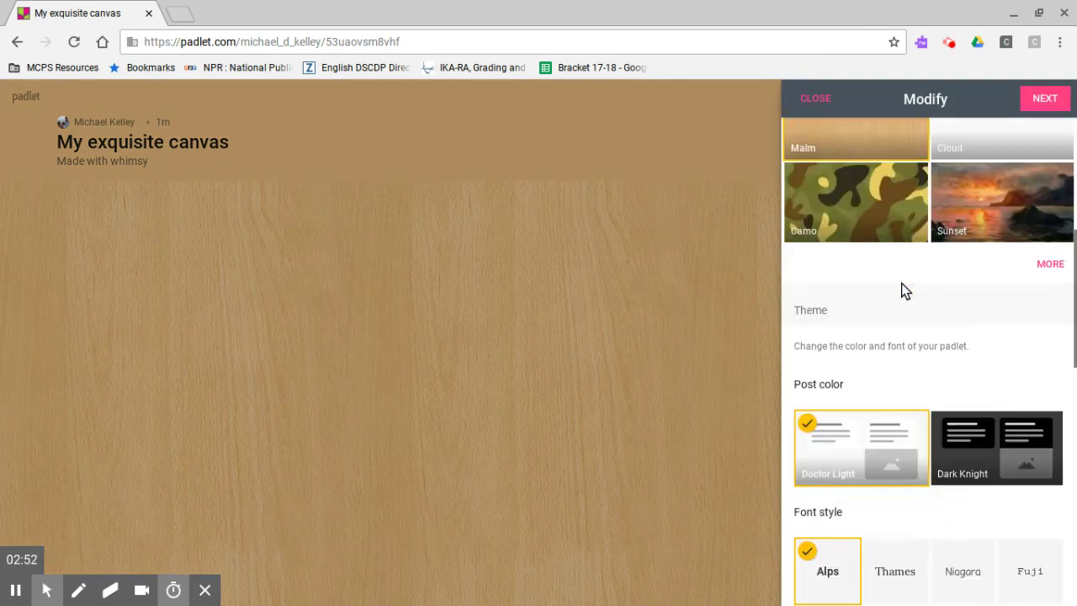
{"action": "scroll", "coordinate": [901, 282], "scroll_direction": "down", "scroll_amount": 5}
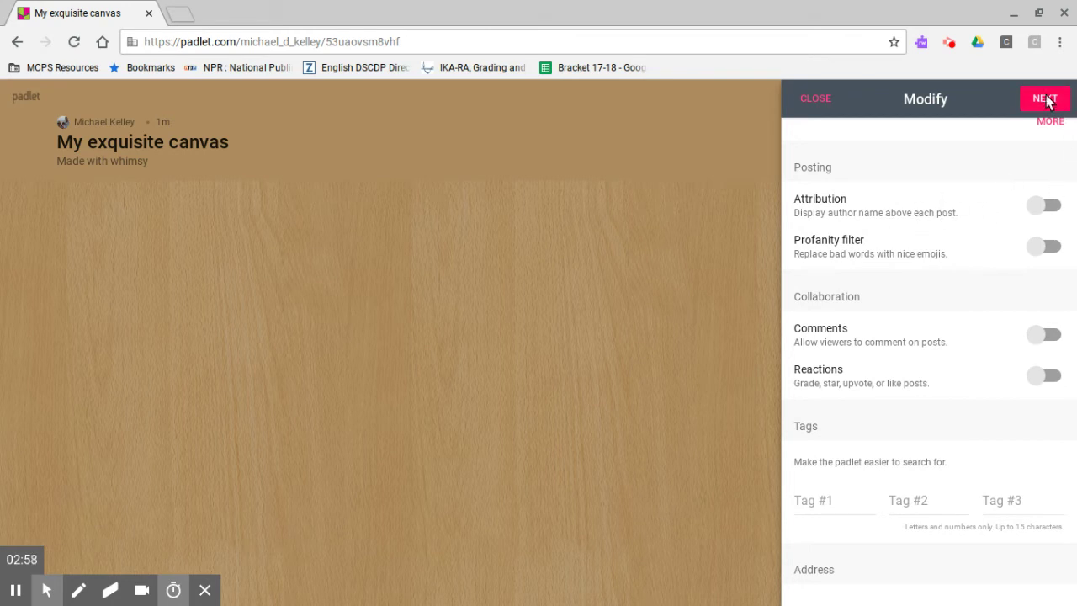
{"action": "left_click", "coordinate": [1041, 377]}
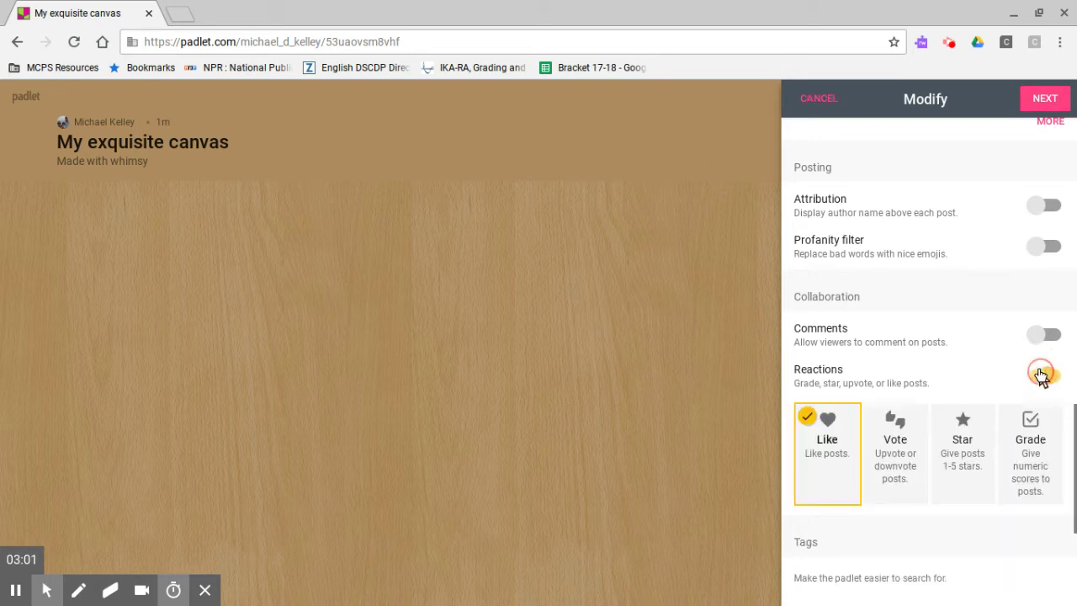
{"action": "left_click", "coordinate": [888, 439]}
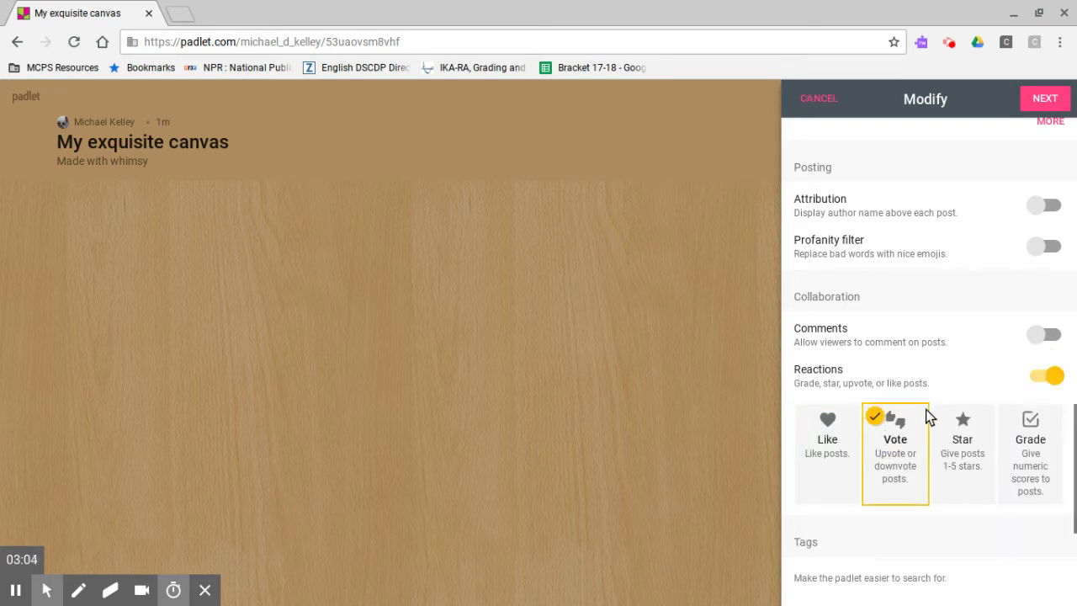
{"action": "left_click", "coordinate": [1044, 99]}
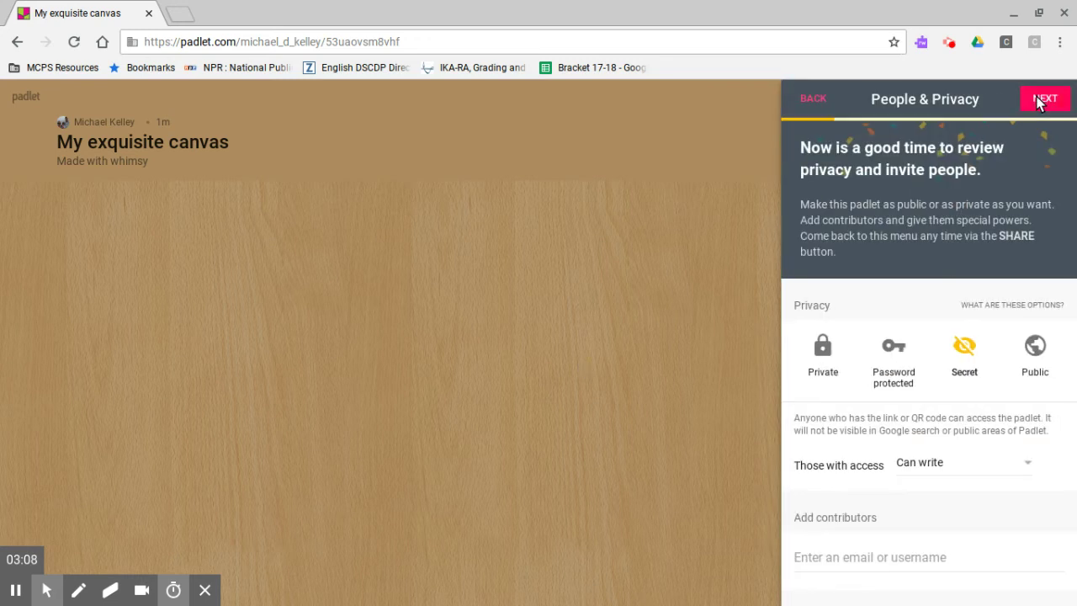
{"action": "left_click", "coordinate": [1043, 100]}
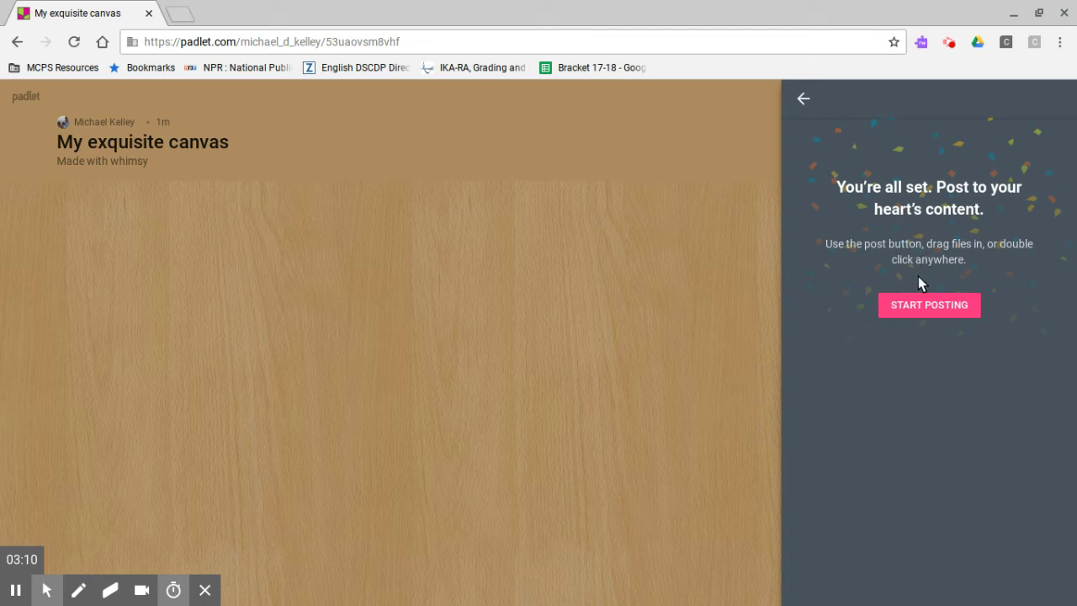
{"action": "left_click", "coordinate": [918, 311]}
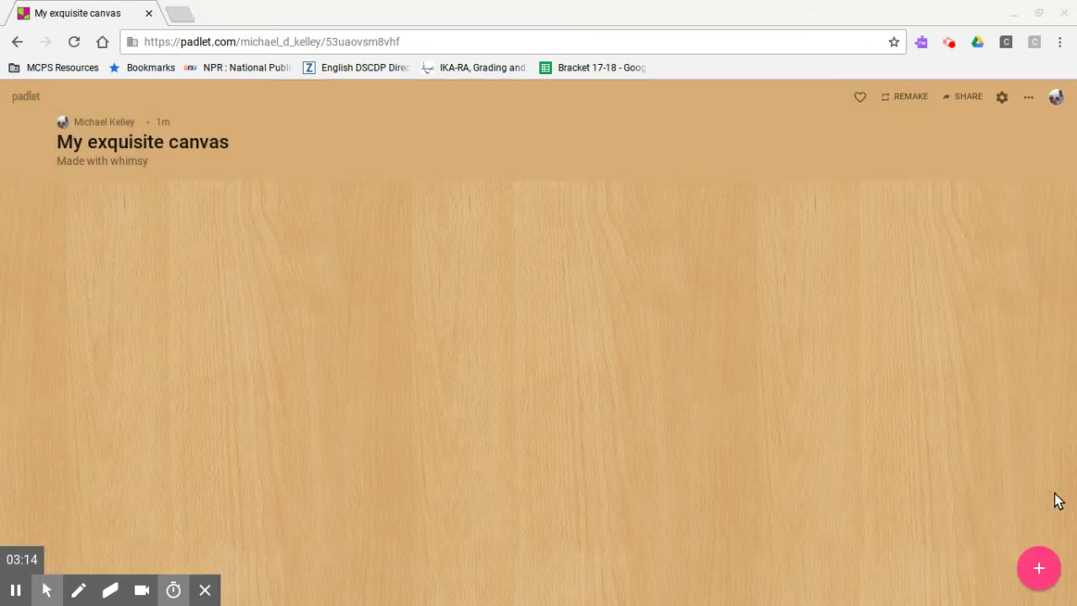
Add an untitled post with the body text "I hate reading!" and, on a second line, "DOn't give me so many books.".
{"action": "left_click", "coordinate": [1040, 570]}
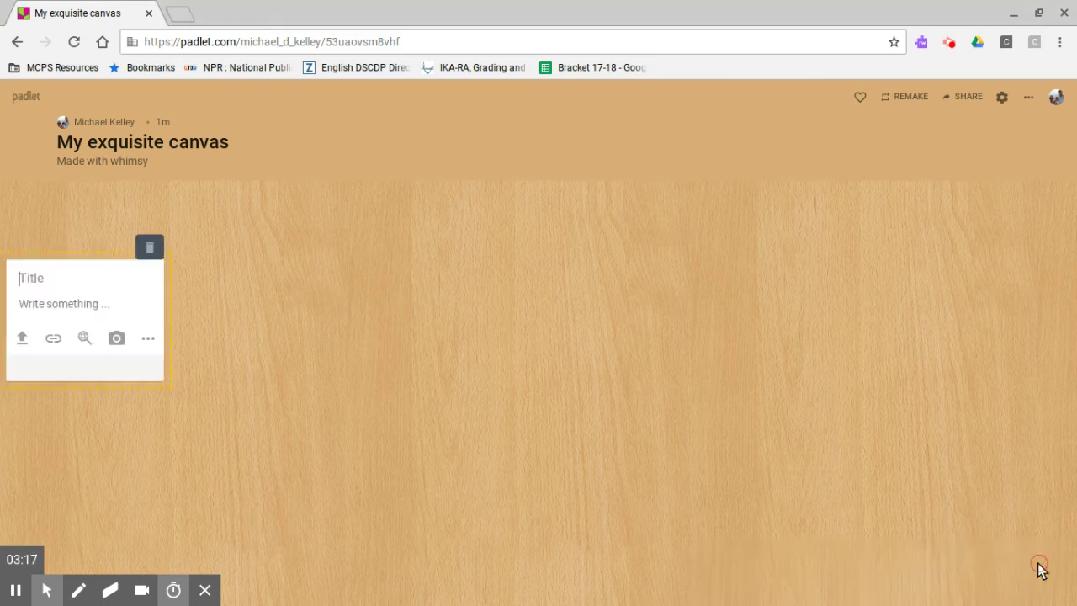
{"action": "left_click", "coordinate": [38, 300]}
{"action": "type", "text": "I hate reading!"}
{"action": "key", "text": "Return"}
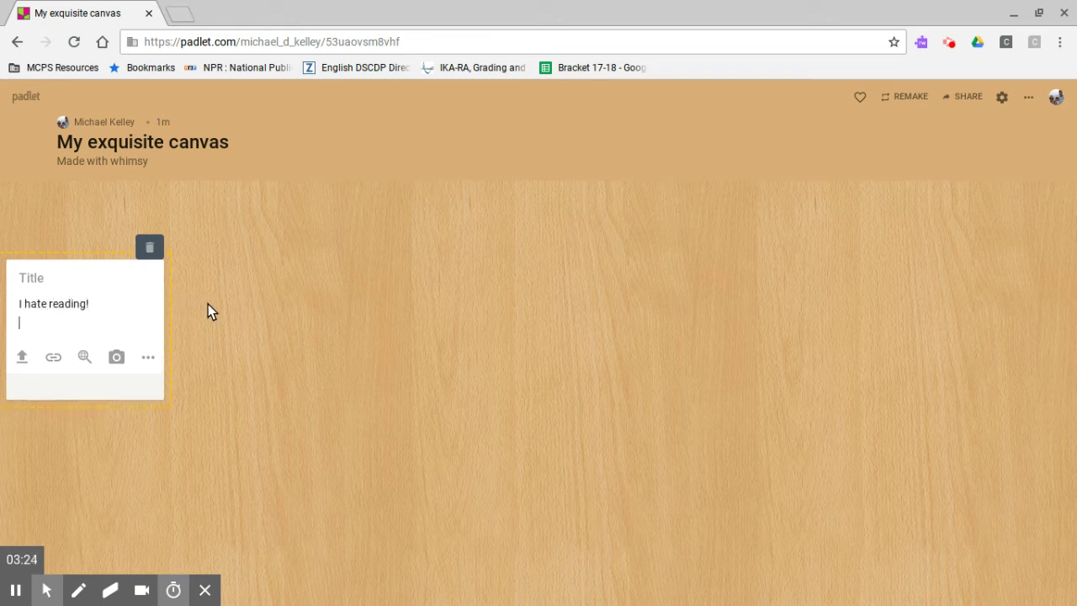
{"action": "type", "text": "DOn't give me so man"}
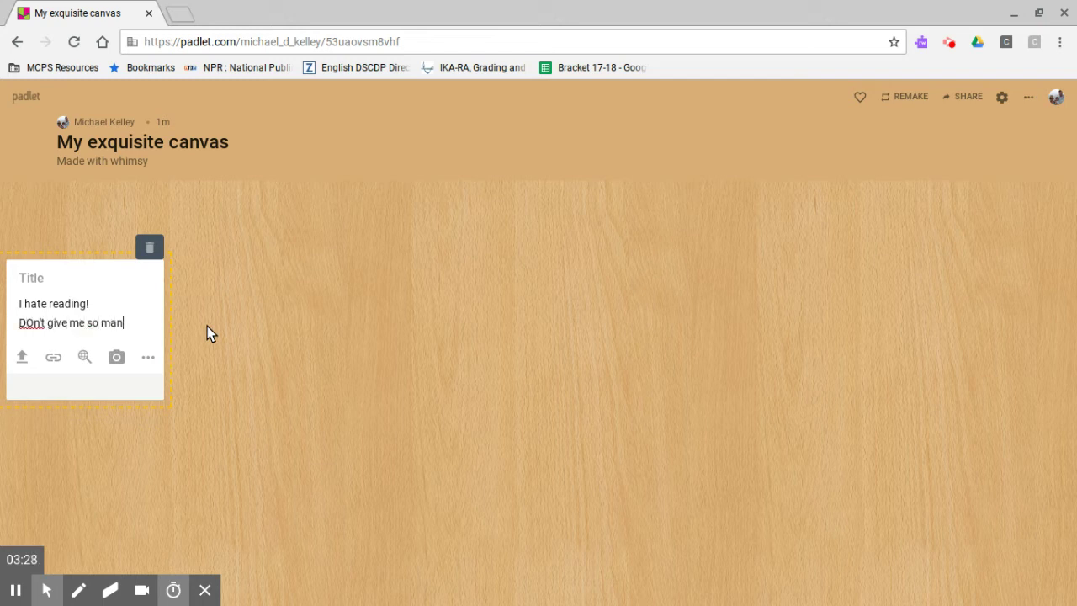
{"action": "type", "text": "y books."}
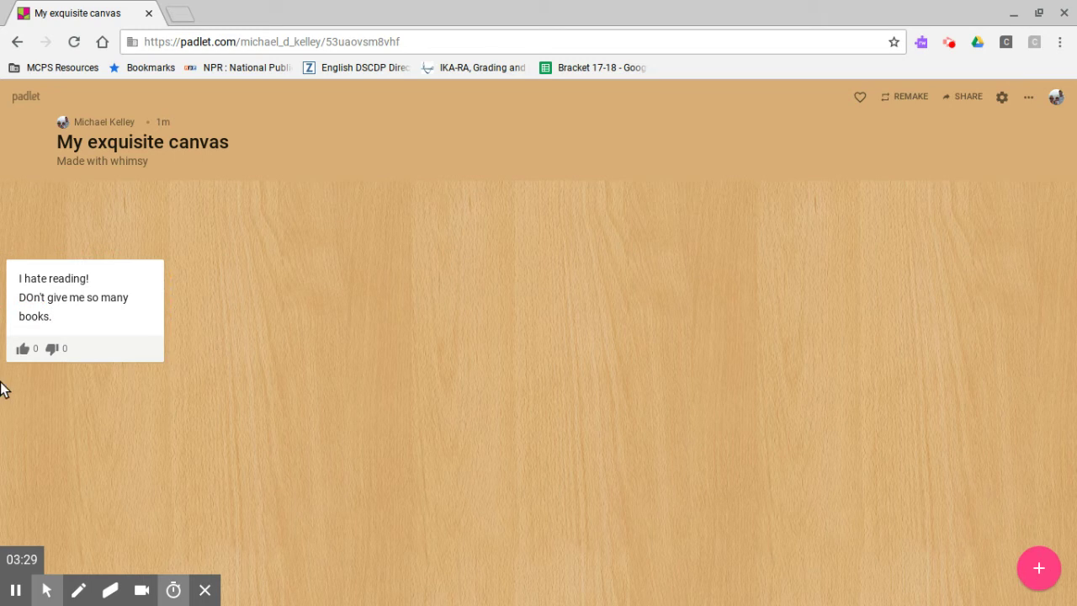
Downvote the "I hate reading!" post and move it away from the canvas's left edge toward the middle.
{"action": "mouse_move", "coordinate": [43, 320]}
{"action": "left_click", "coordinate": [53, 350]}
{"action": "mouse_move", "coordinate": [137, 313]}
{"action": "left_click_drag", "start_coordinate": [51, 266], "coordinate": [296, 281]}
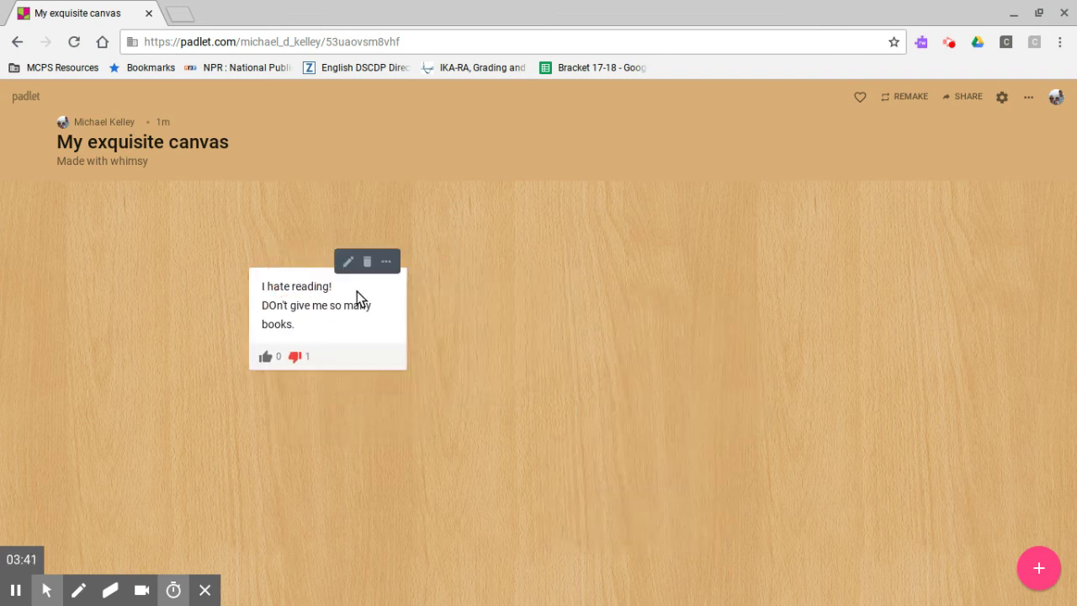
Add a post titled "ALkfjsalkfdjk" with the body "Afaslkjfslkdfj" and place it to the right of the "I hate reading!" post.
{"action": "left_click", "coordinate": [1039, 568]}
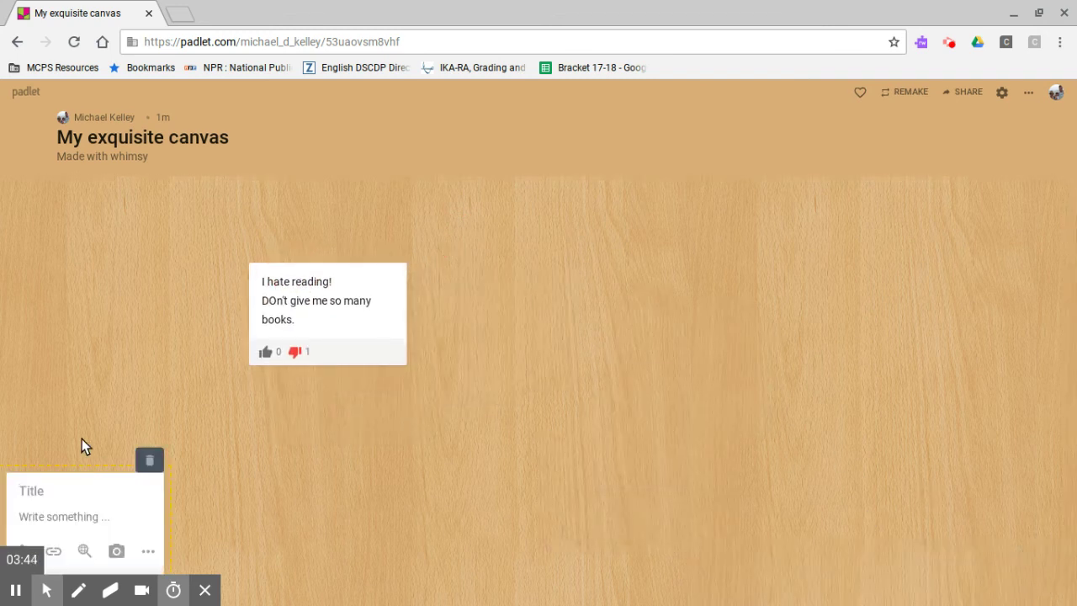
{"action": "left_click", "coordinate": [71, 479]}
{"action": "left_click", "coordinate": [42, 497]}
{"action": "type", "text": "ALkfjsalkfdjk"}
{"action": "key", "text": "Tab"}
{"action": "type", "text": "Afaslkjfslkdfj"}
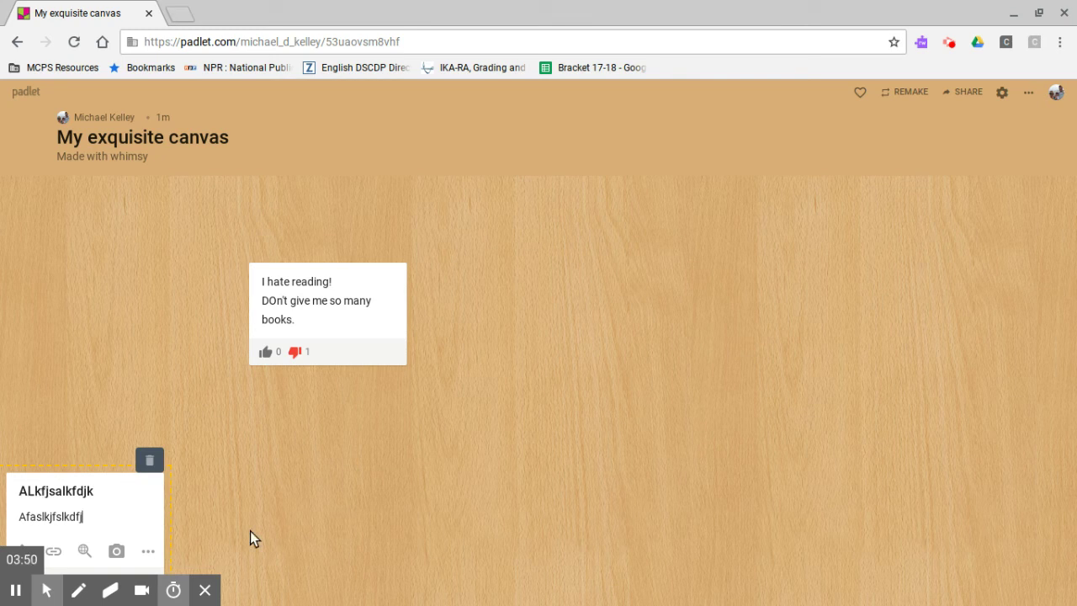
{"action": "left_click", "coordinate": [275, 510]}
{"action": "mouse_move", "coordinate": [147, 503]}
{"action": "left_click_drag", "start_coordinate": [147, 503], "coordinate": [677, 321]}
Connect the "ALkfjsalkfdjk" post to the "I hate reading!" post without a label, and move it slightly up and to the right.
{"action": "left_click", "coordinate": [674, 291]}
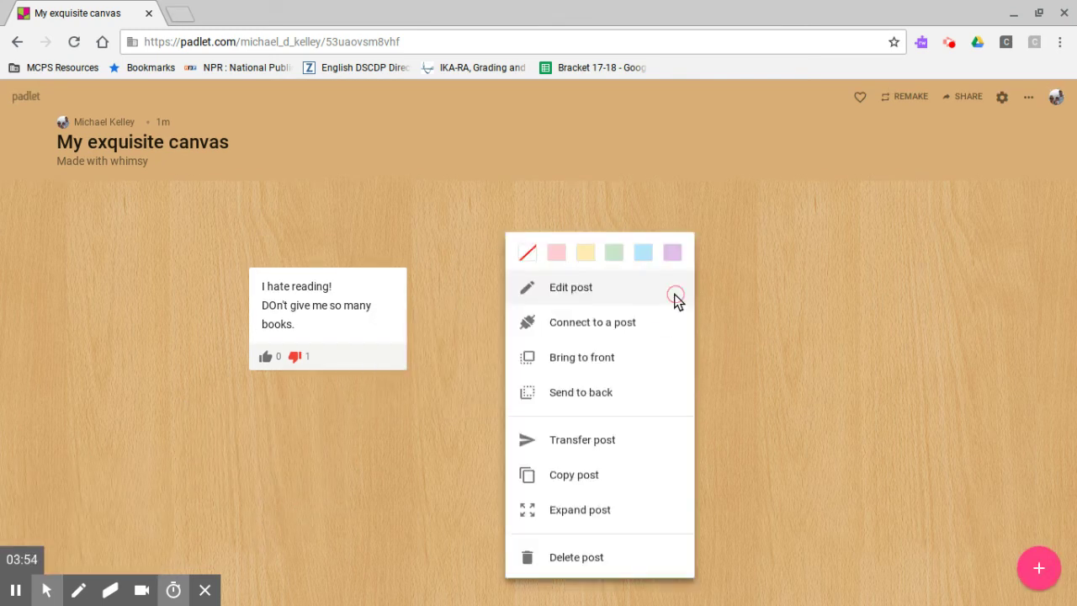
{"action": "left_click", "coordinate": [547, 330]}
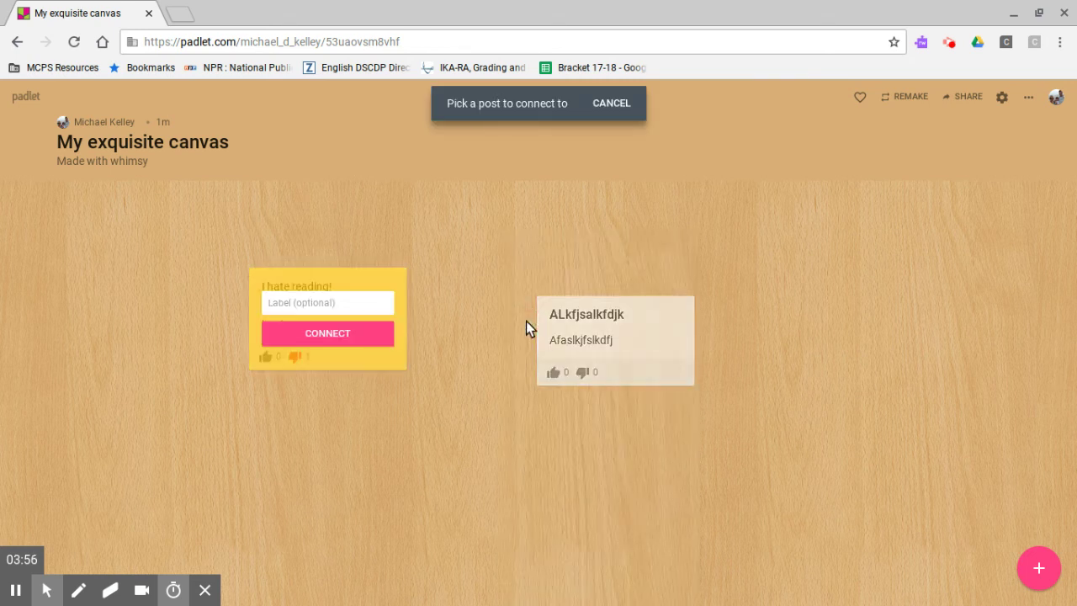
{"action": "left_click", "coordinate": [339, 333]}
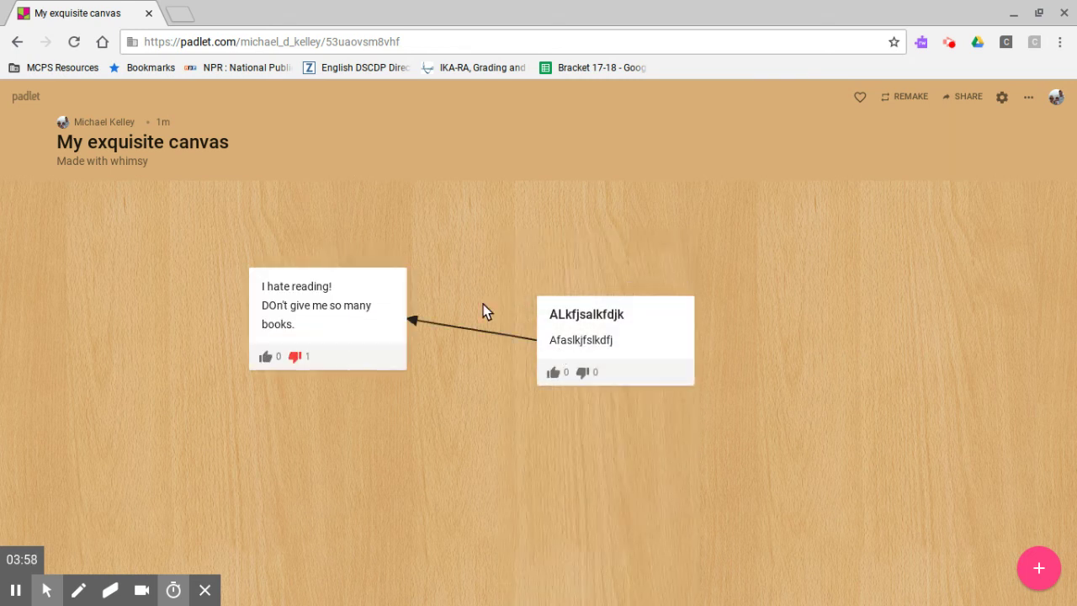
{"action": "left_click_drag", "start_coordinate": [551, 348], "coordinate": [609, 257]}
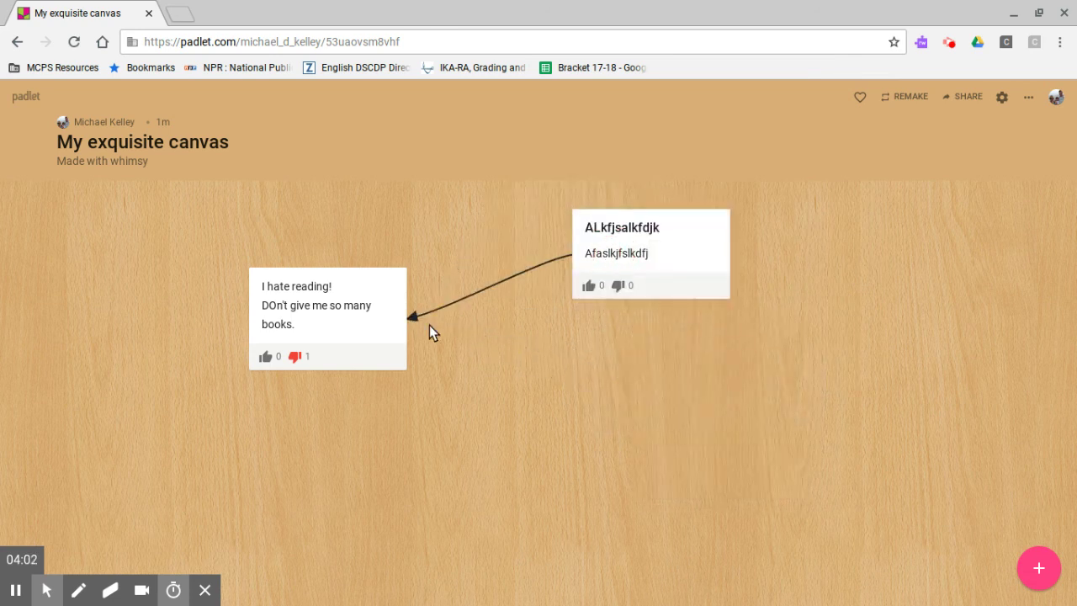